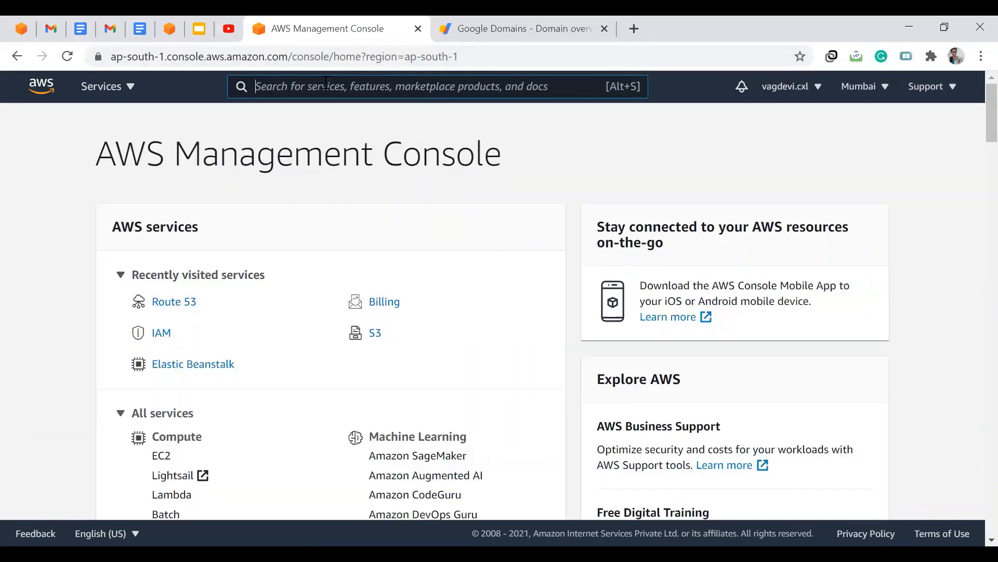
- Open the Route 53 service through the console search
left_click(326, 86)
type("rout")
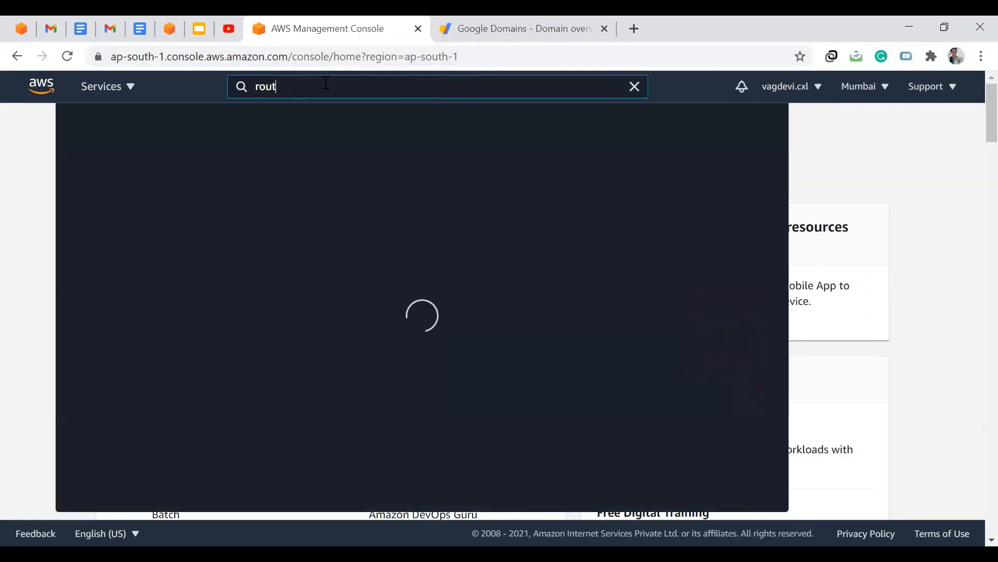
type("e 53")
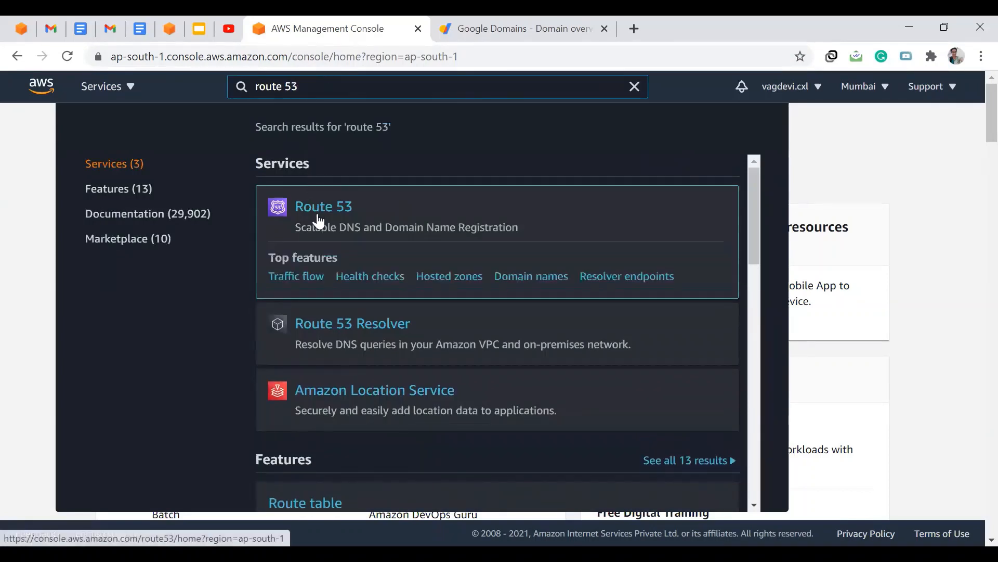
left_click(318, 221)
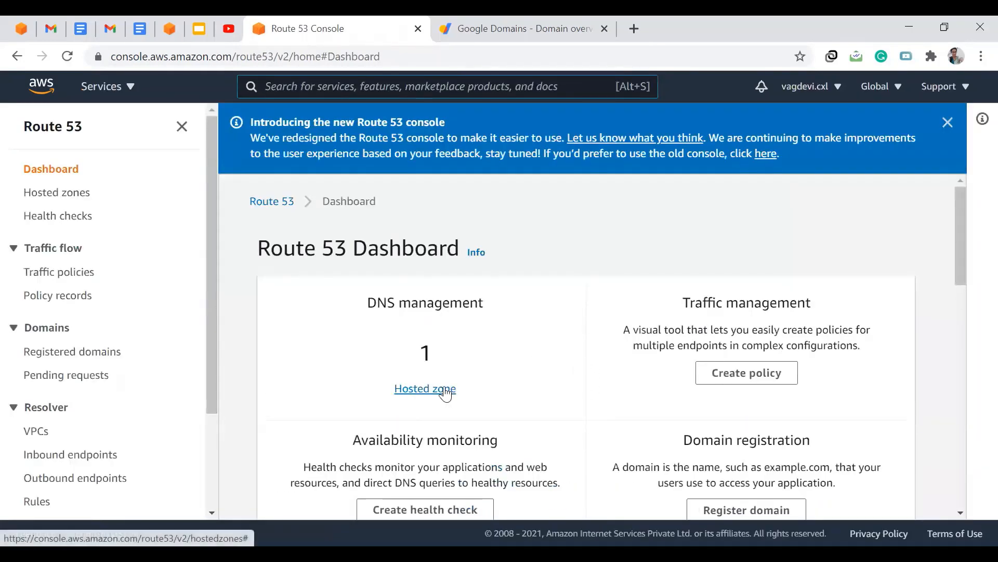
- Open the hosted zones list from the Route 53 dashboard and start creating a new hosted zone
key("ctrl+plus")
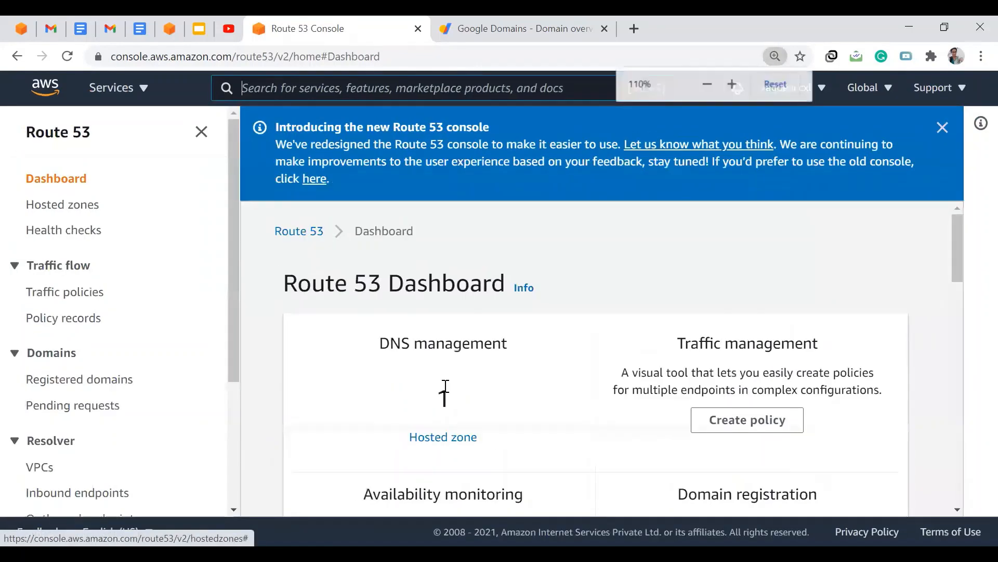
key("ctrl+plus")
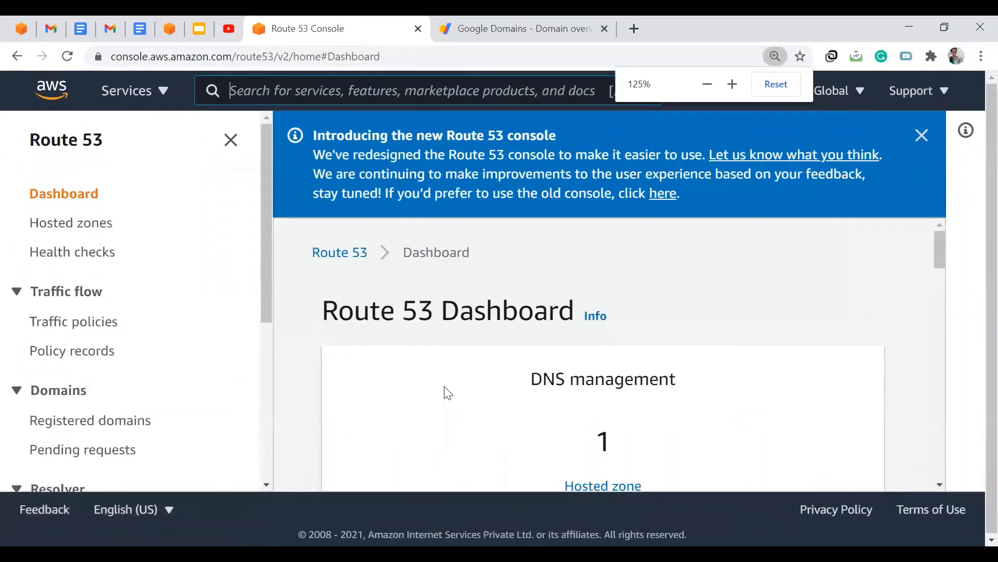
scroll(468, 394, "down", 1)
left_click(575, 436)
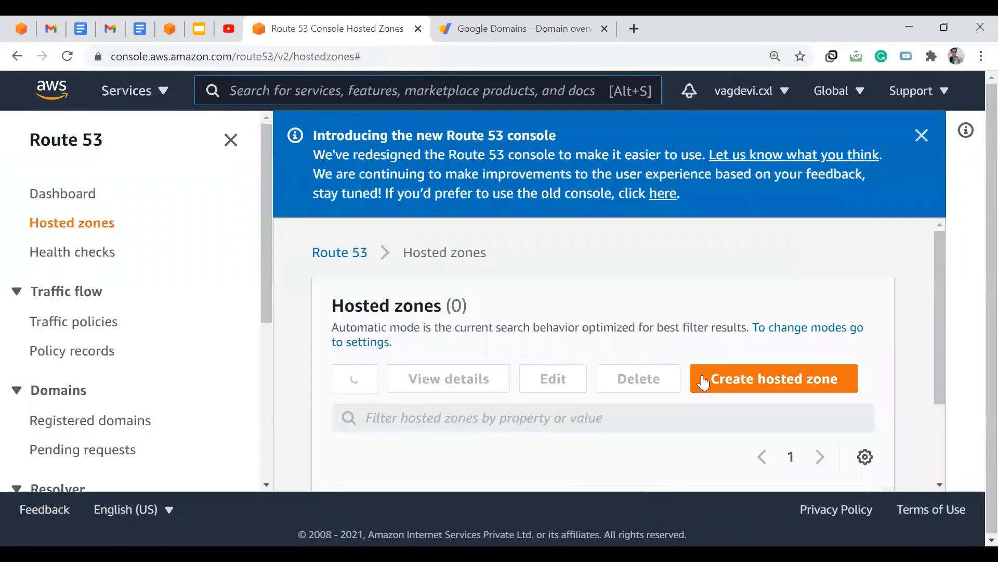
left_click(708, 381)
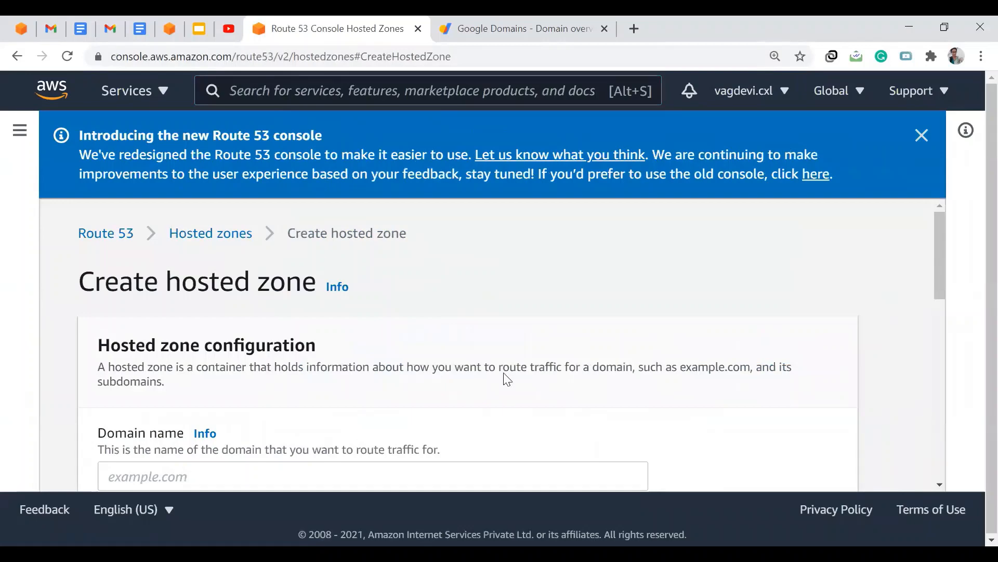
key("ctrl+minus")
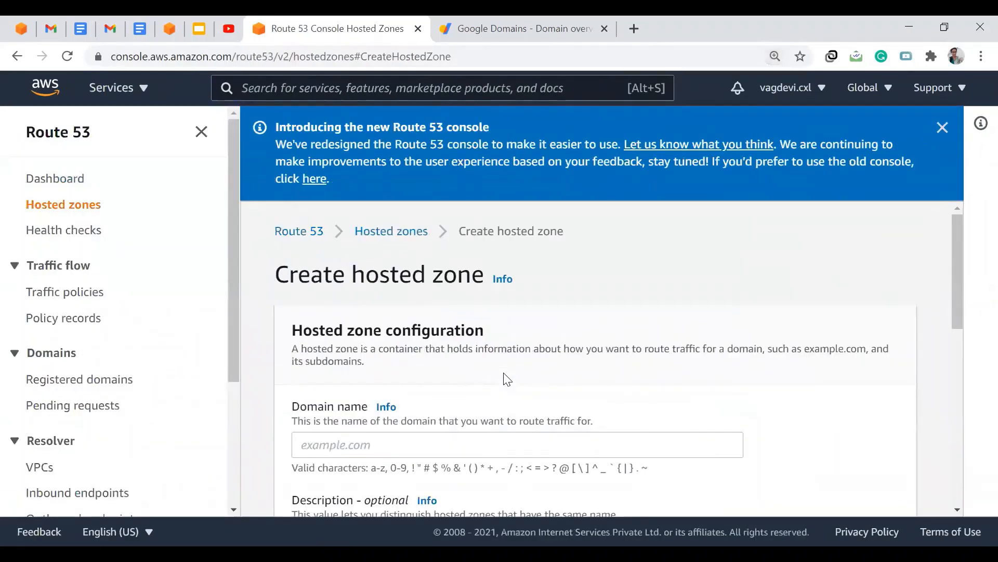
key("ctrl+minus")
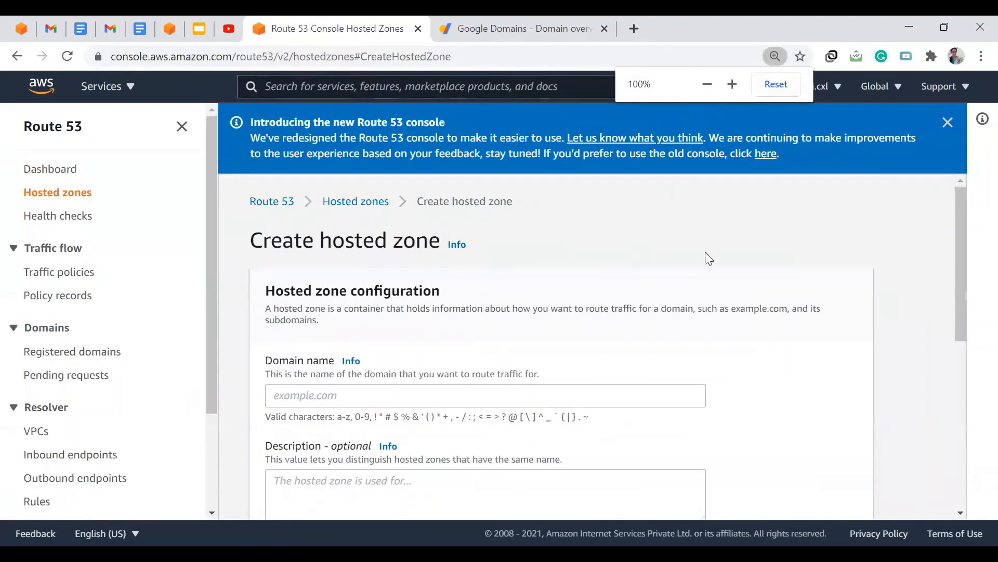
- Create a public hosted zone for the domain days-app.co.in
scroll(707, 257, "down", 1)
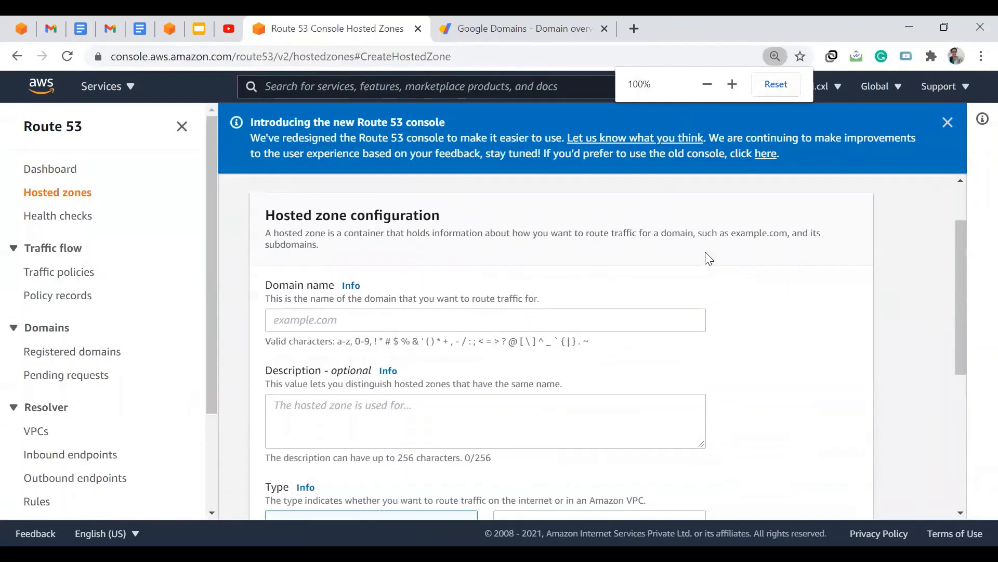
left_click(431, 316)
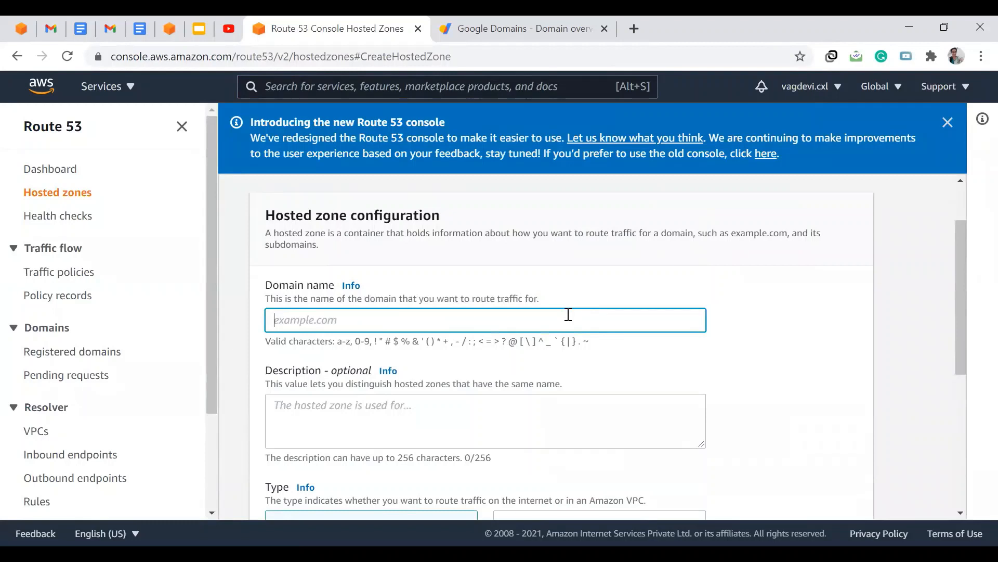
type("days-app.co.in")
scroll(568, 314, "down", 3)
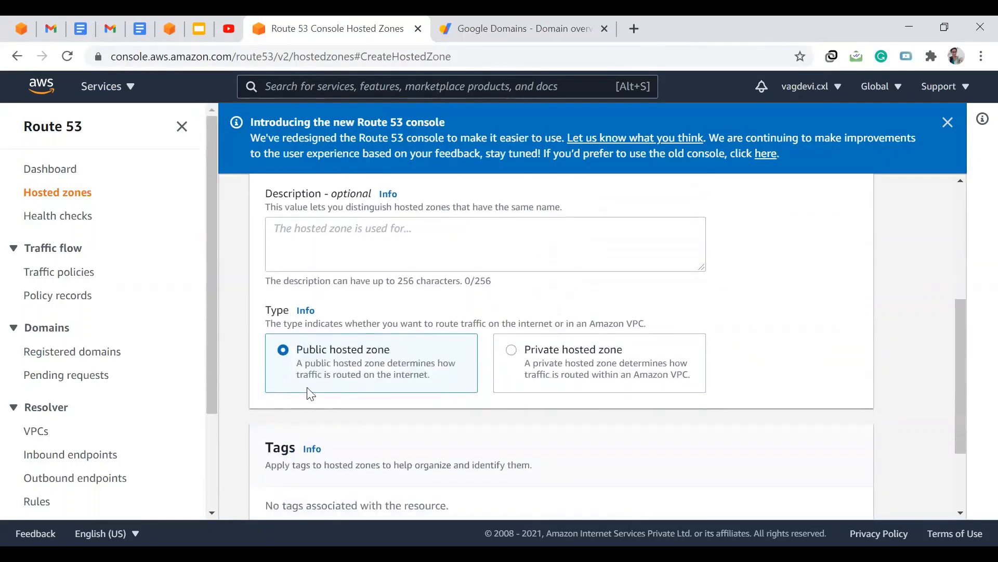
scroll(480, 373, "down", 2)
scroll(479, 373, "down", 1)
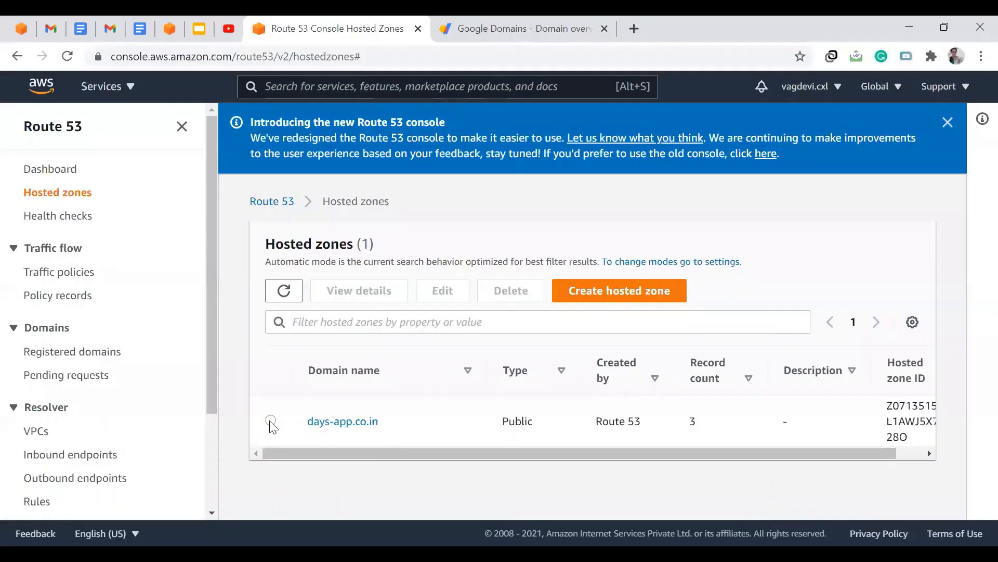
- Open the days-app.co.in hosted zone and select the name server values of its NS record
left_click(325, 426)
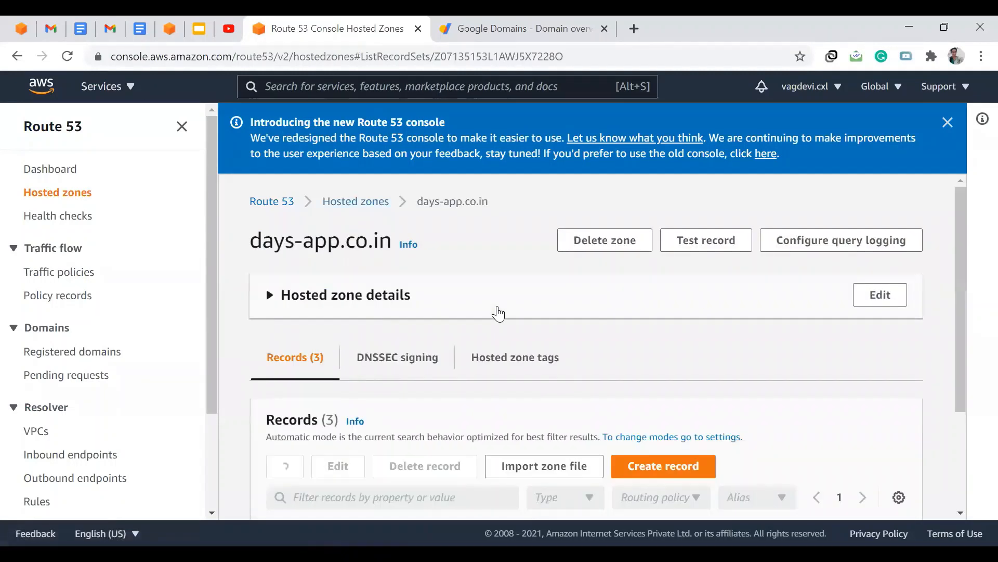
scroll(498, 312, "down", 4)
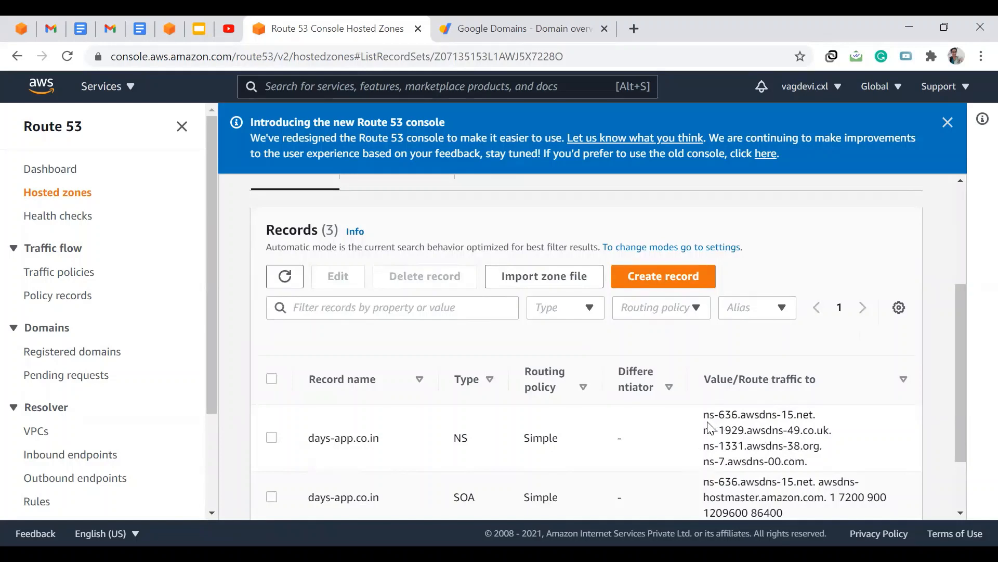
left_click_drag(705, 416, 809, 462)
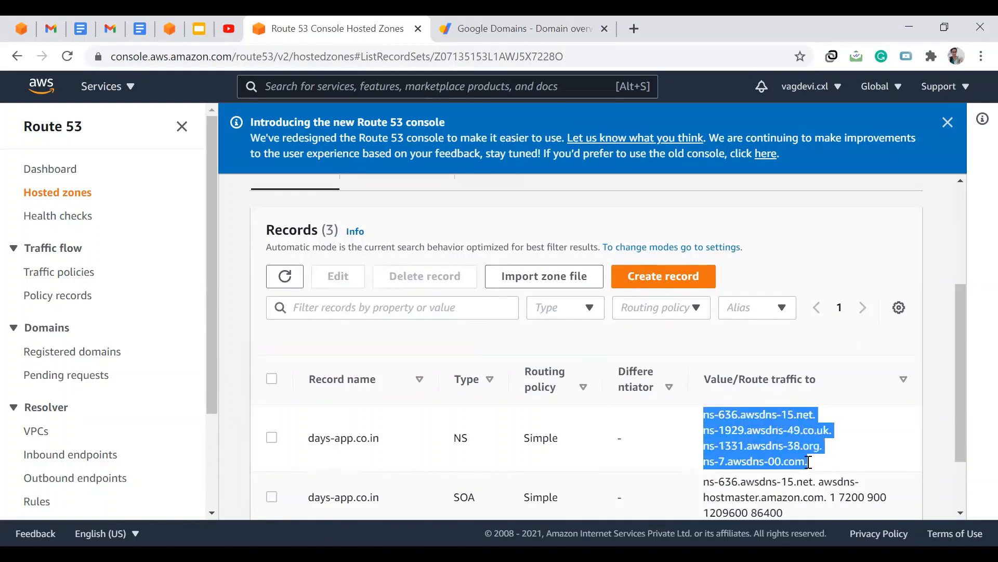
left_click(809, 462)
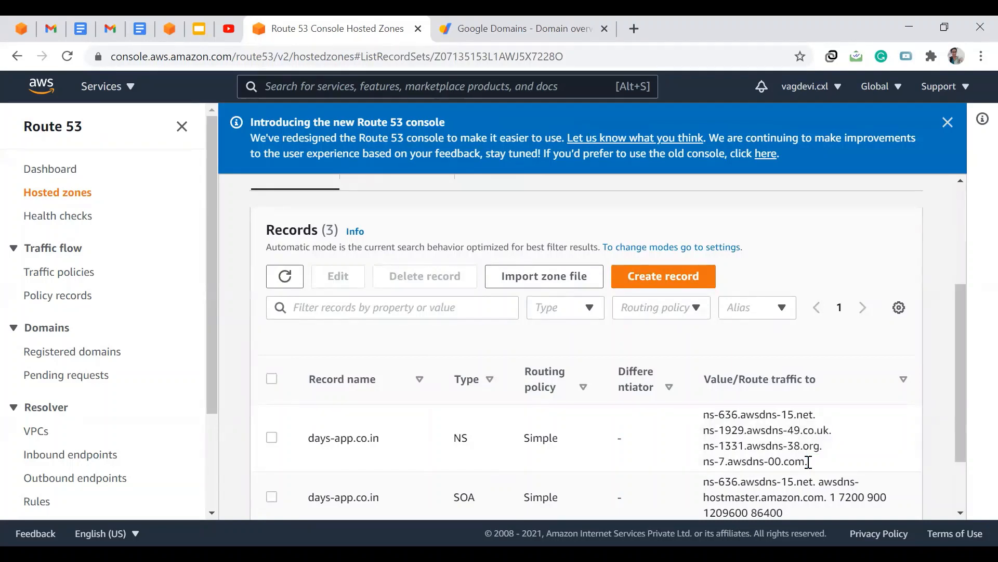
- Open the DNS settings of days-app.co.in in the Google Domains tab
left_click(445, 22)
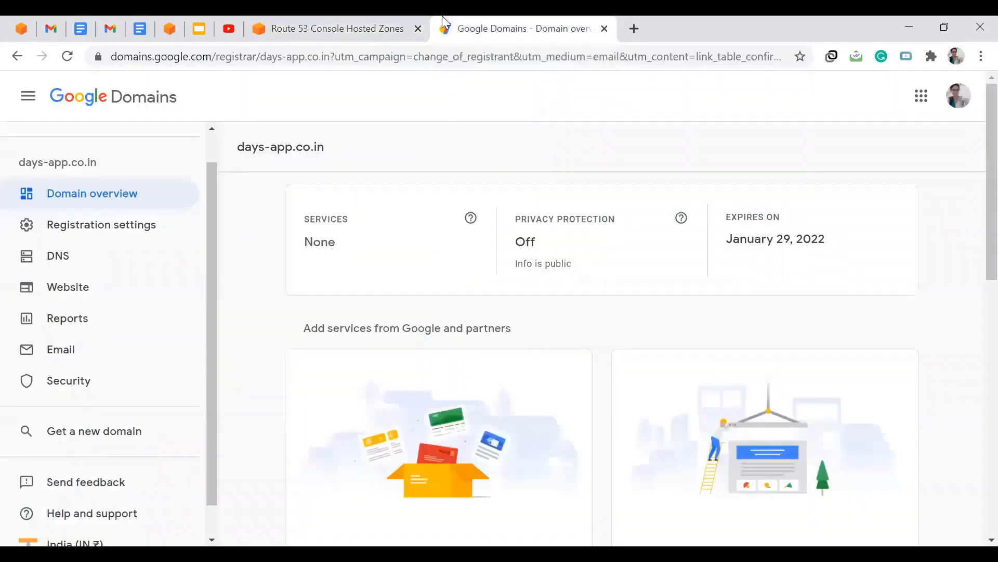
left_click(50, 257)
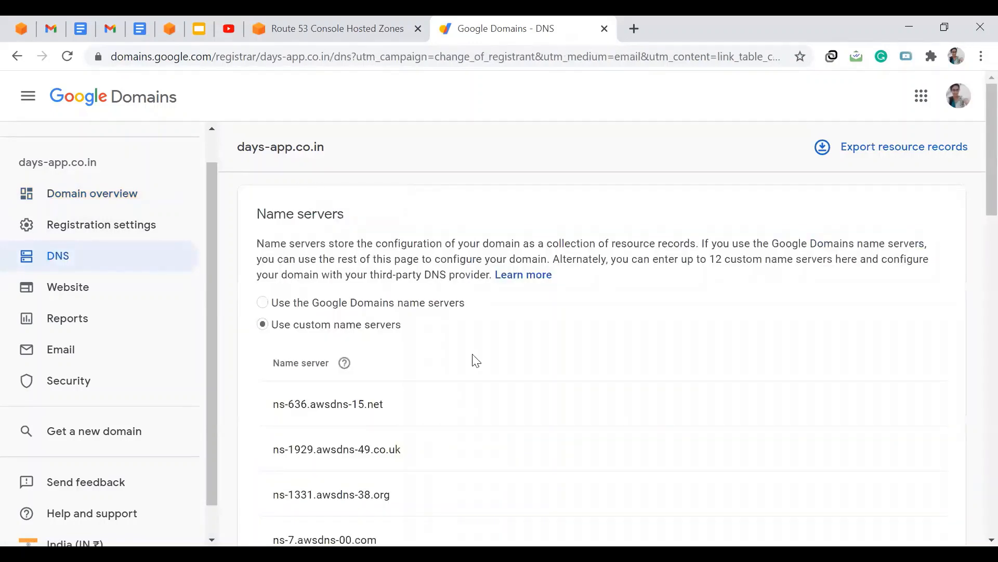
scroll(473, 358, "down", 1)
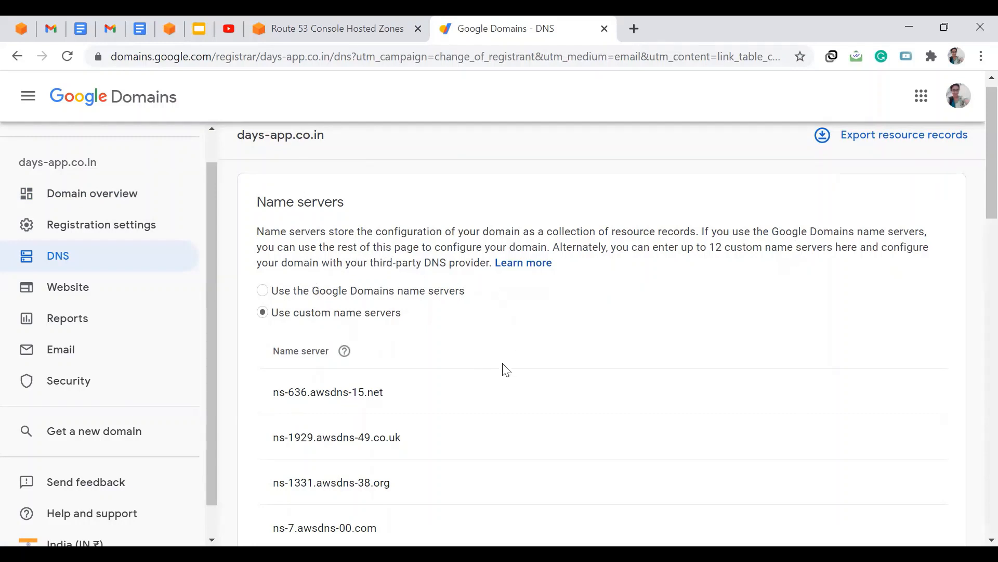
scroll(506, 369, "up", 1)
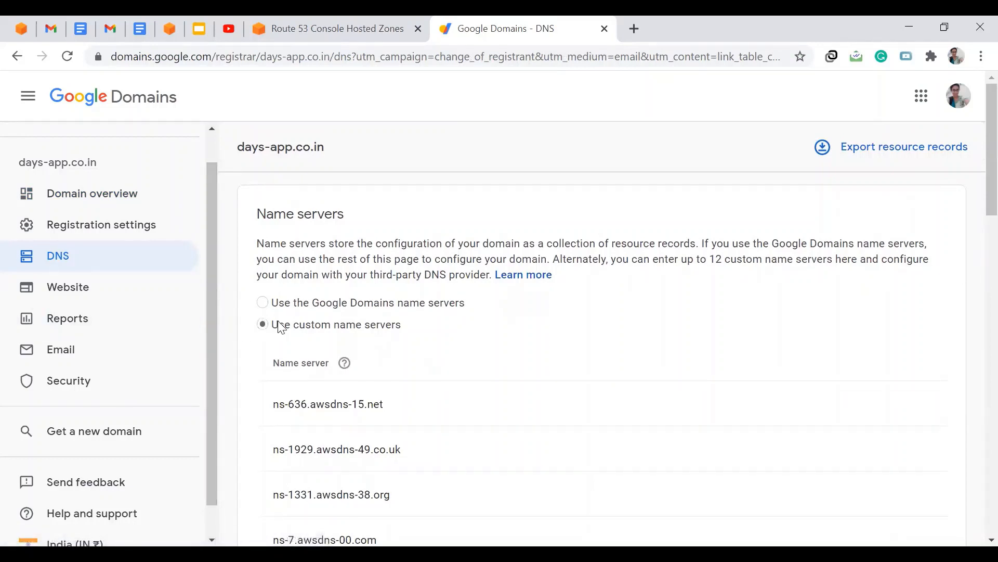
- Compare the Google Domains custom name servers with the Route 53 NS record values
left_click_drag(271, 325, 407, 329)
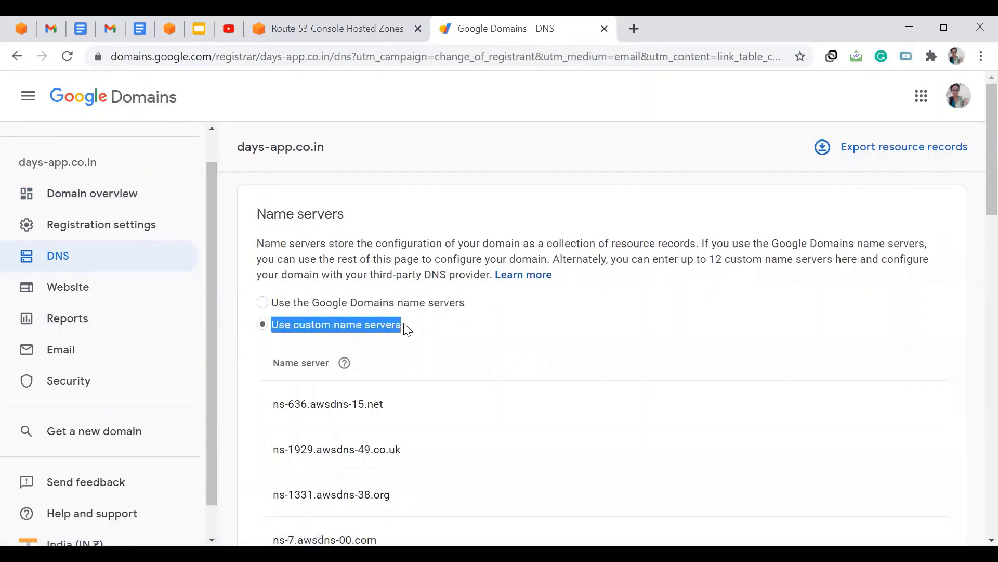
left_click(407, 329)
left_click(403, 27)
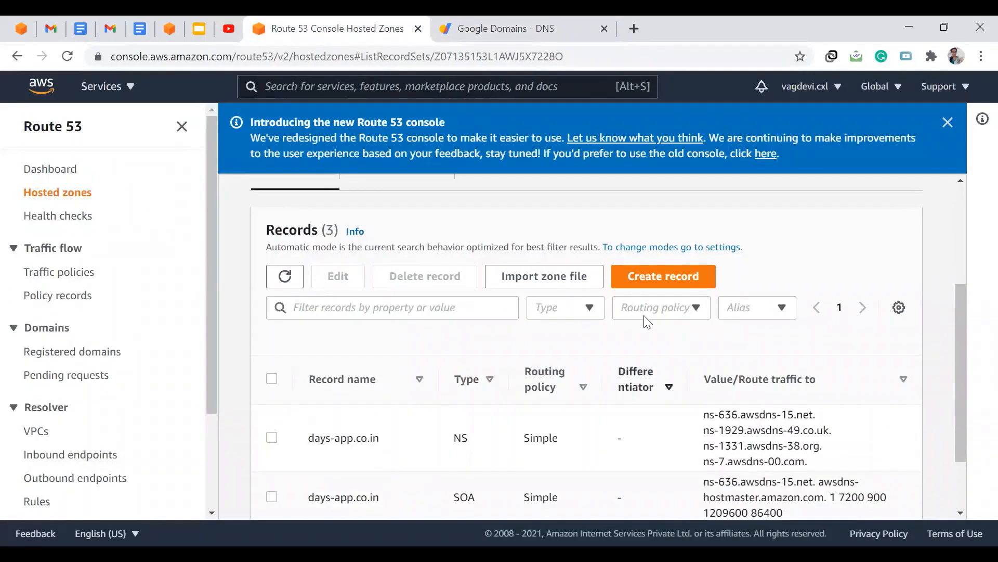
double_click(815, 414)
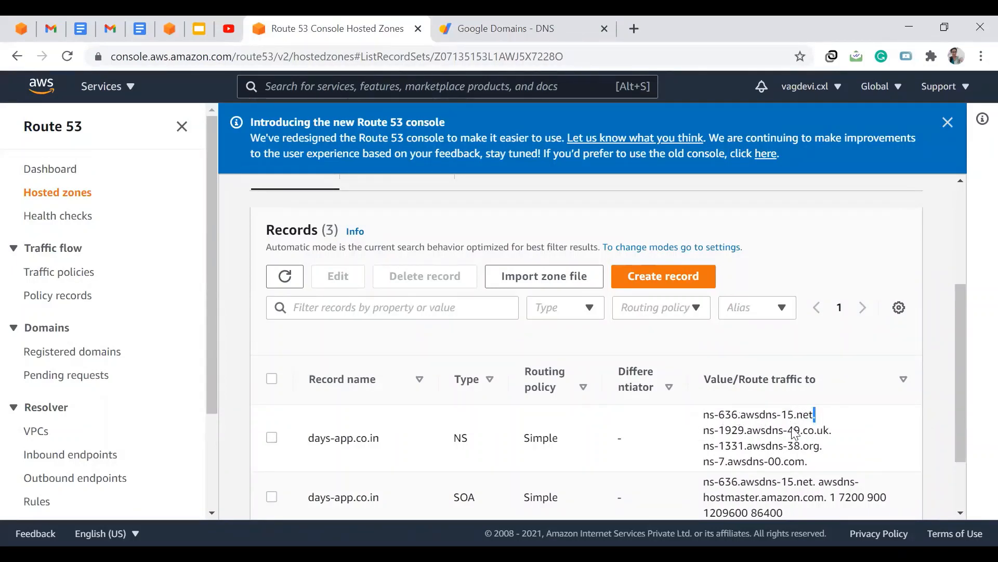
- Edit the custom name servers in Google Domains, add another name server row, and save the changes
left_click(520, 28)
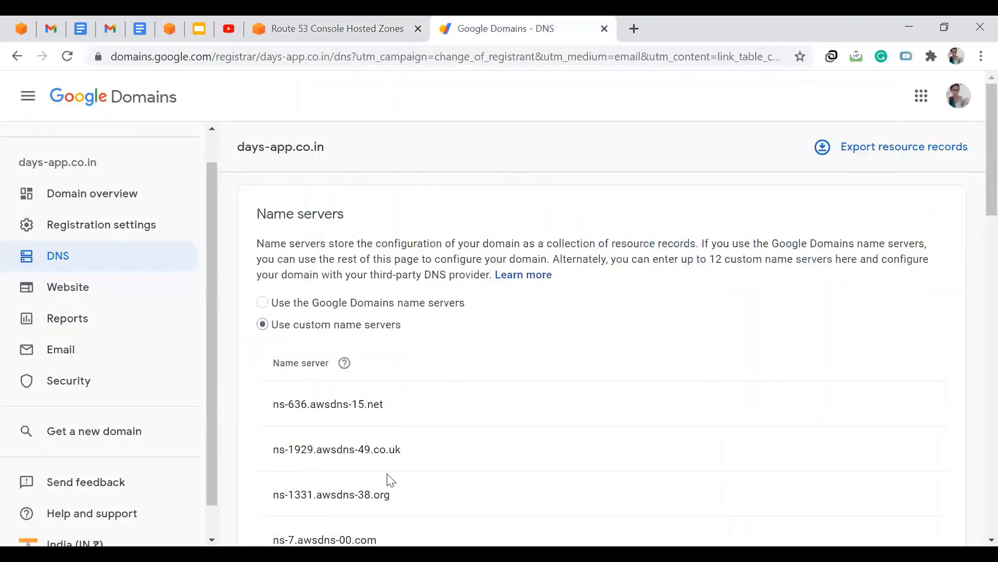
scroll(387, 476, "down", 2)
left_click(283, 500)
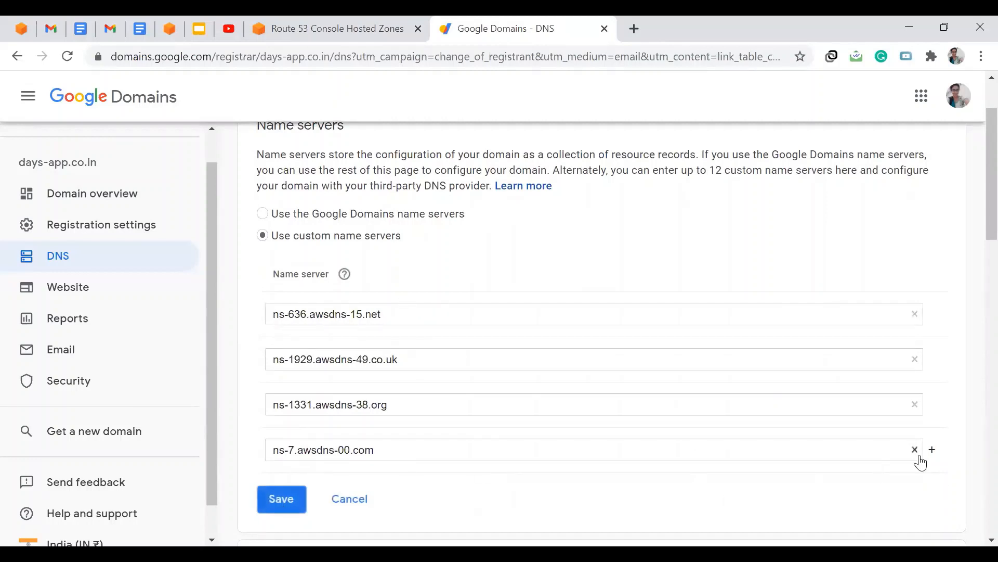
left_click(935, 451)
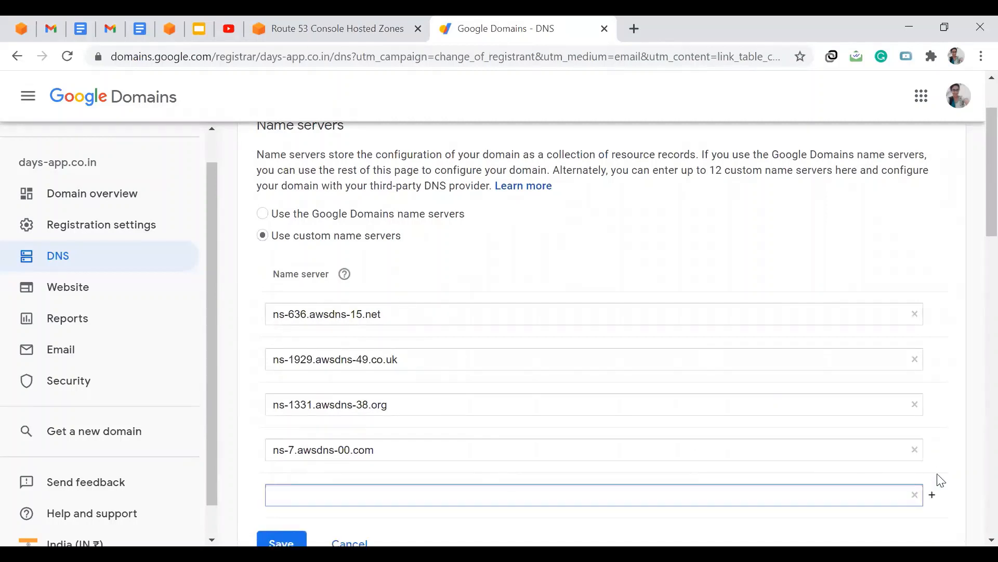
scroll(626, 439, "down", 3)
left_click(276, 386)
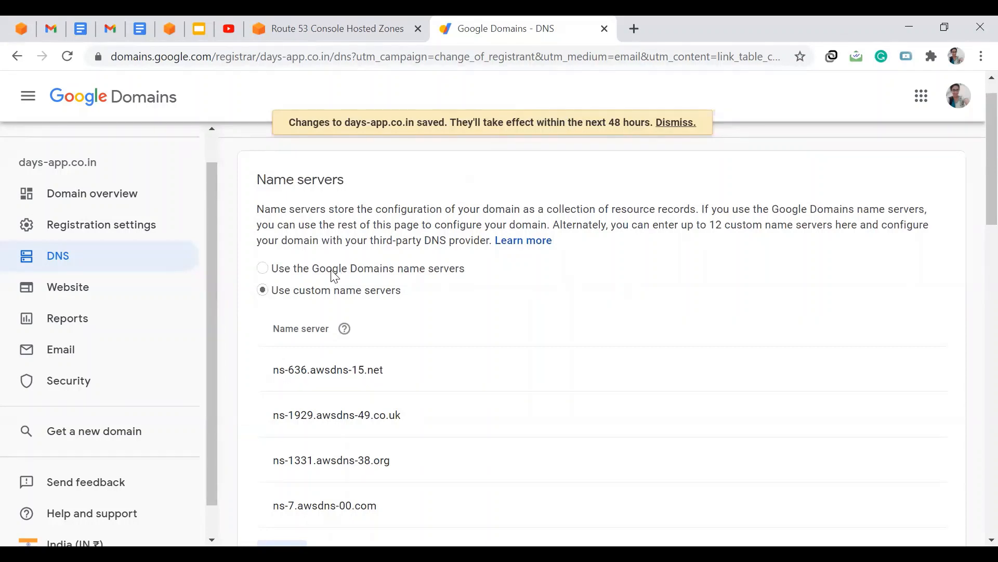
- Start creating a record in the days-app.co.in hosted zone using the Simple routing policy
left_click(346, 23)
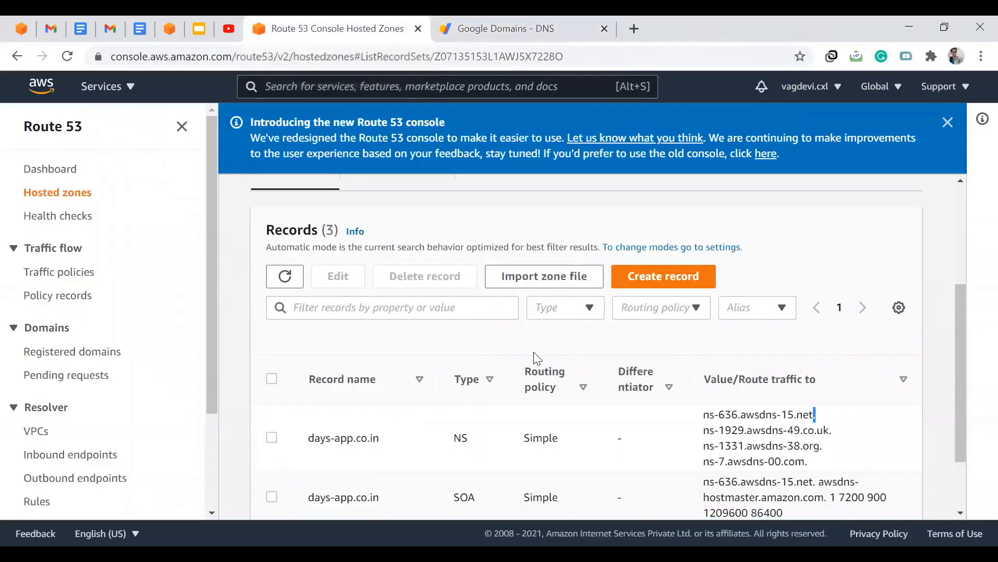
left_click(666, 280)
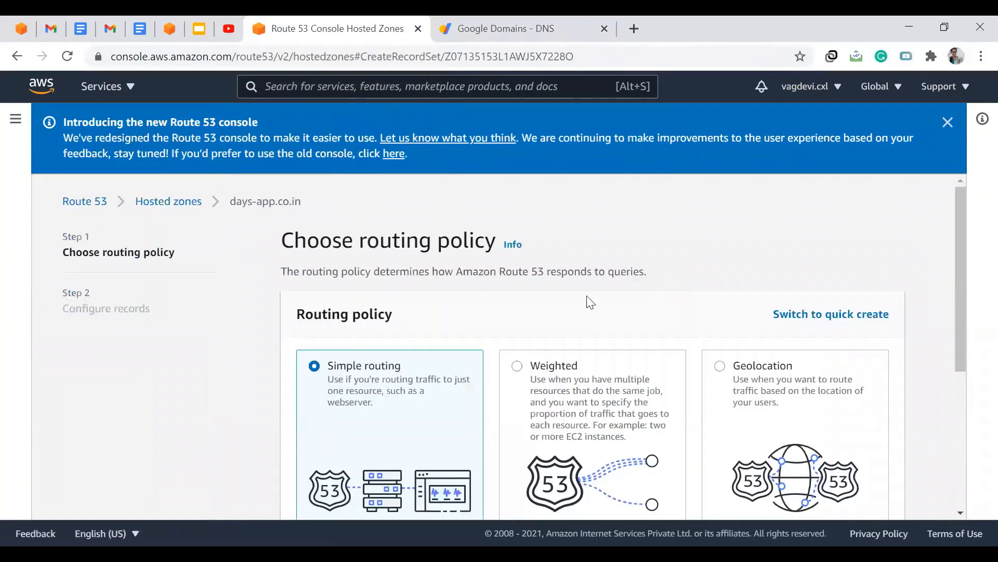
scroll(704, 433, "down", 5)
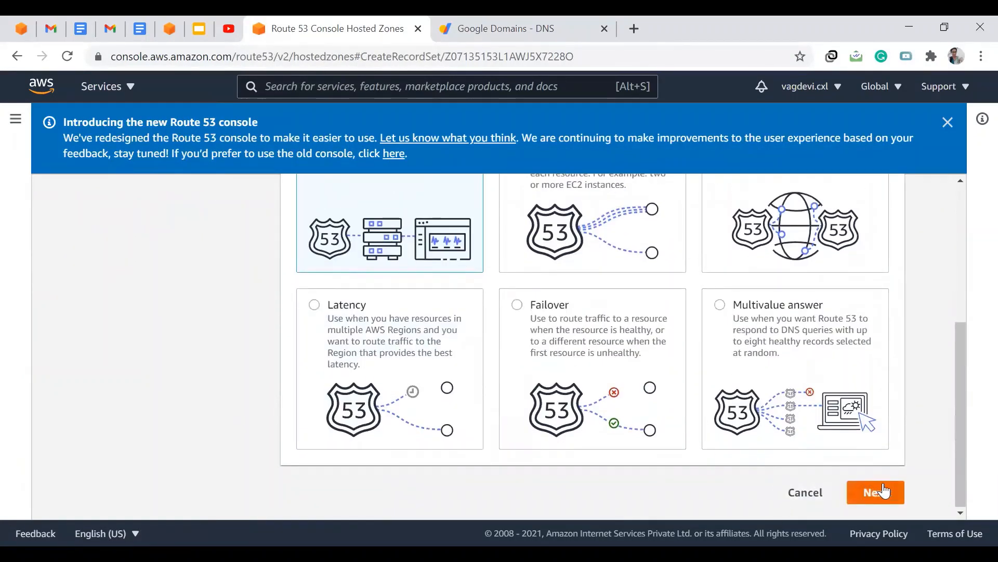
left_click(879, 491)
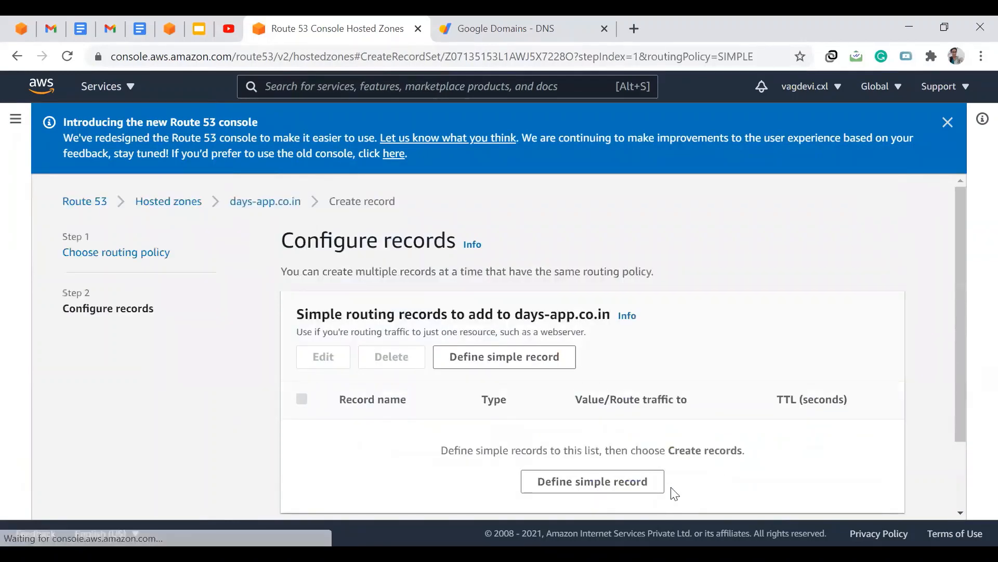
- Define a simple record with the subdomain name my-first-app
left_click(577, 483)
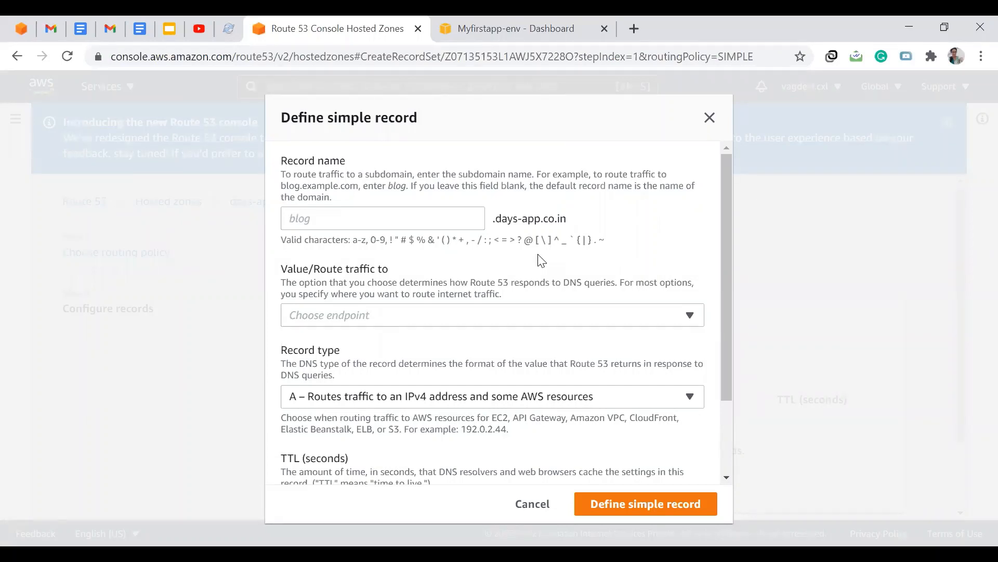
left_click(399, 225)
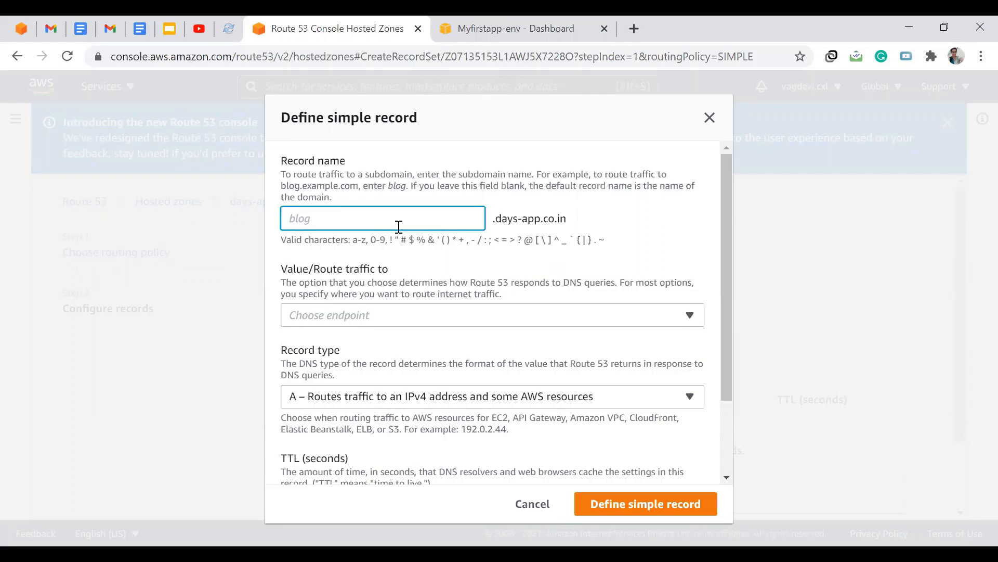
type("my-first-app")
left_click_drag(283, 218, 479, 218)
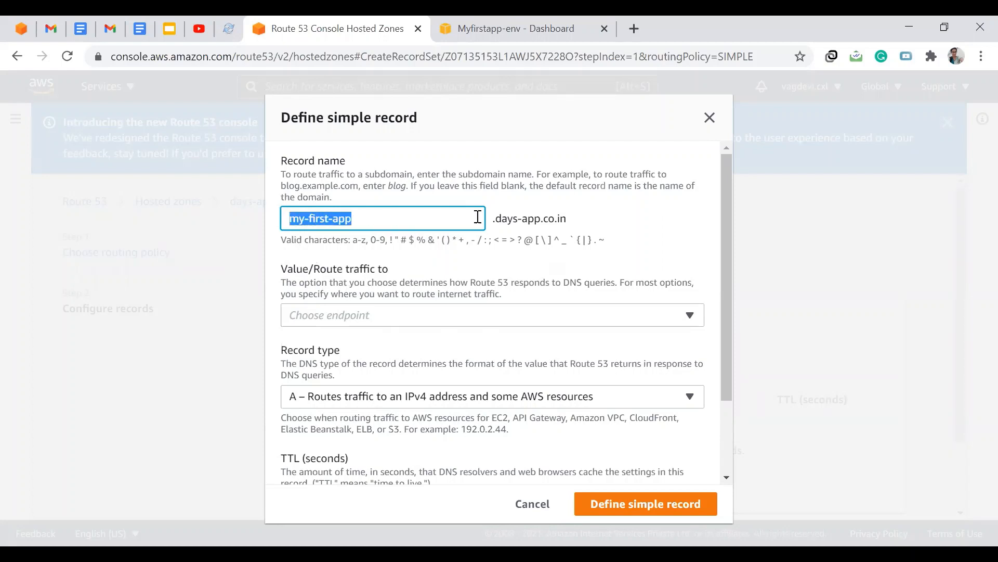
left_click(578, 225)
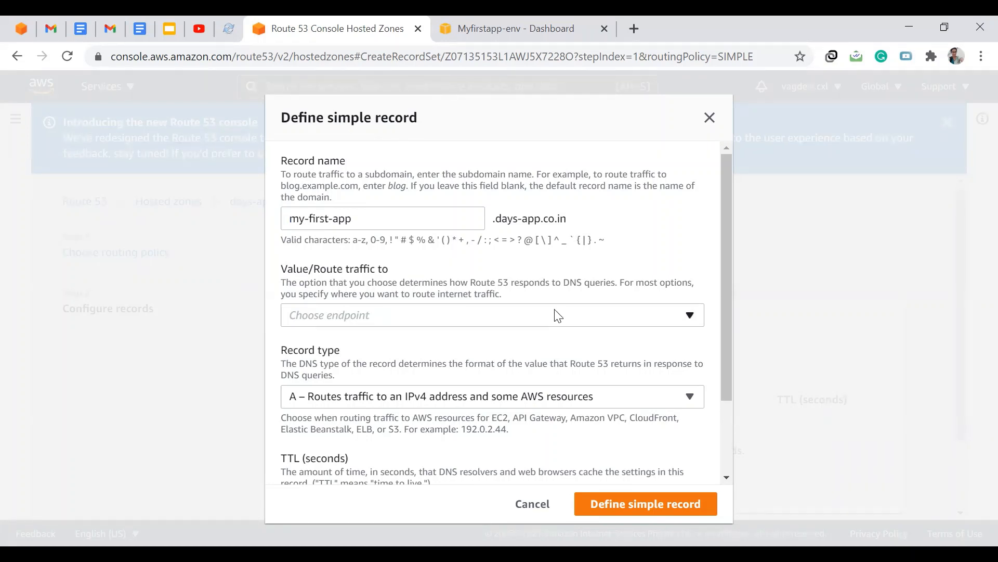
- Route the record as an alias to the Elastic Beanstalk environment Myfirstapp-env in Asia Pacific (Mumbai) [ap-south-1]
left_click(411, 318)
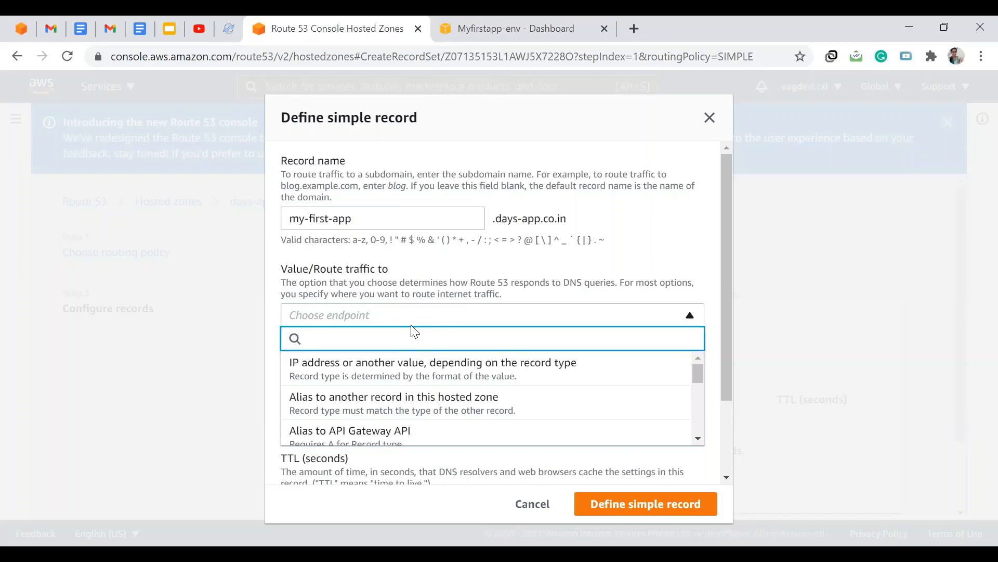
scroll(458, 364, "down", 3)
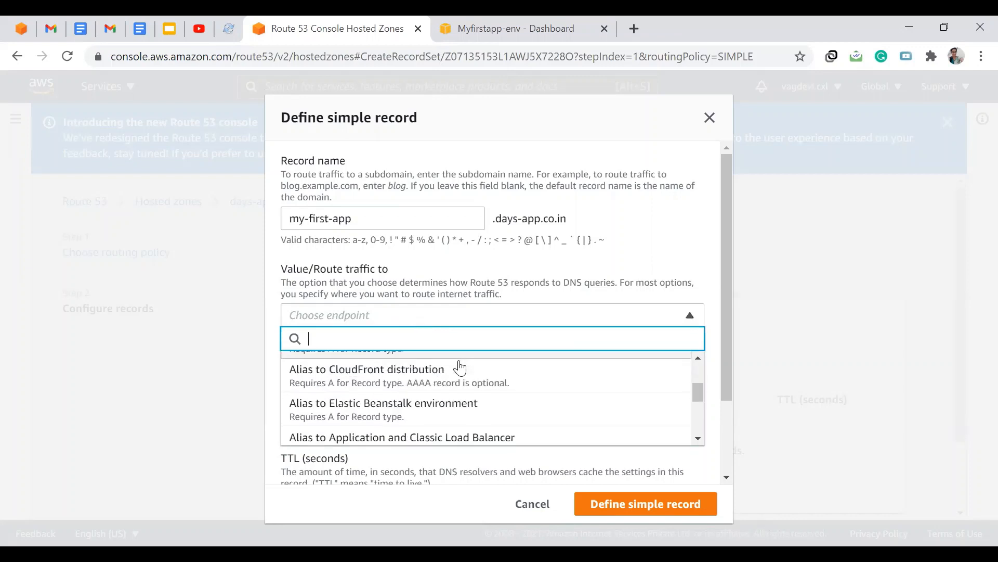
scroll(458, 370, "down", 1)
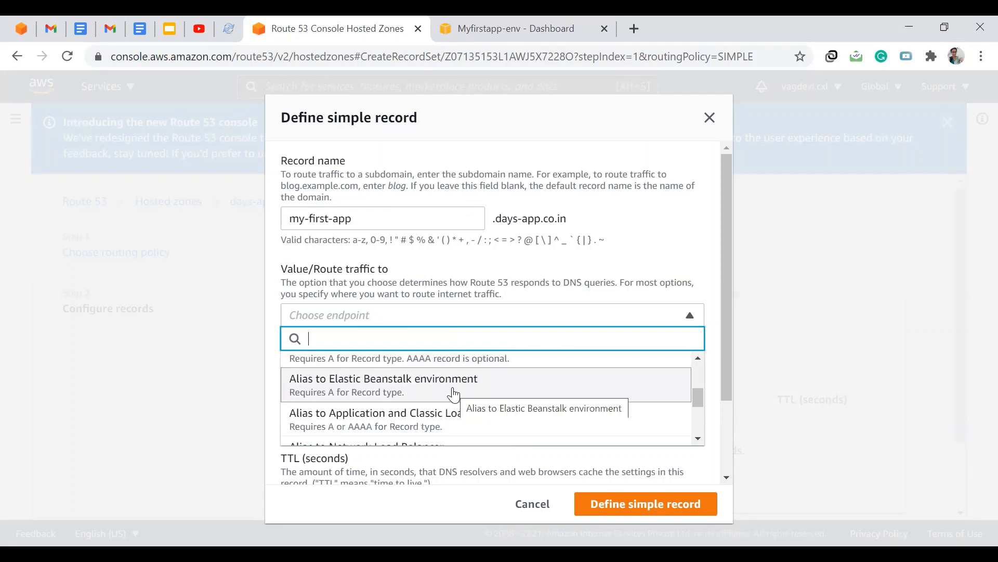
left_click(453, 394)
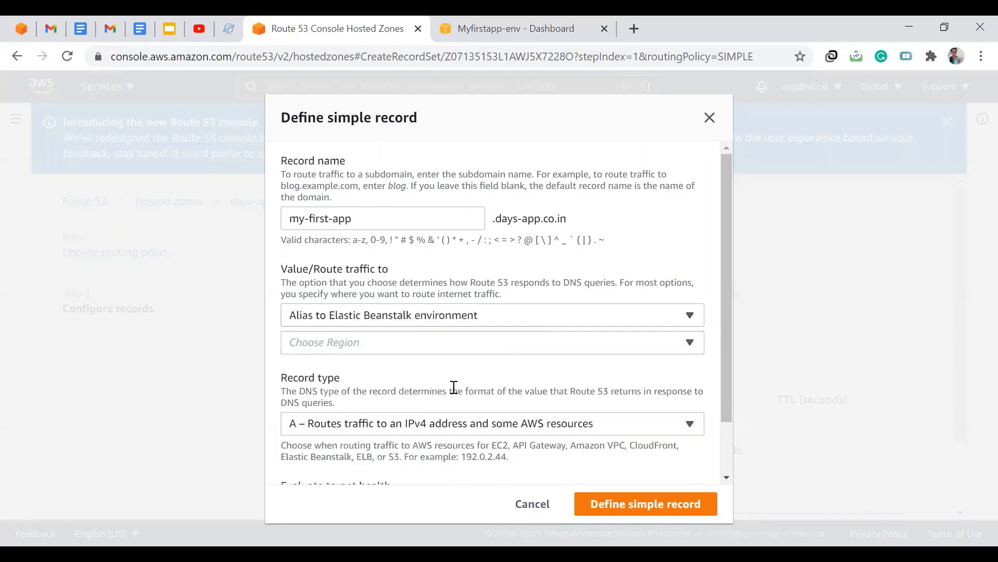
left_click(385, 347)
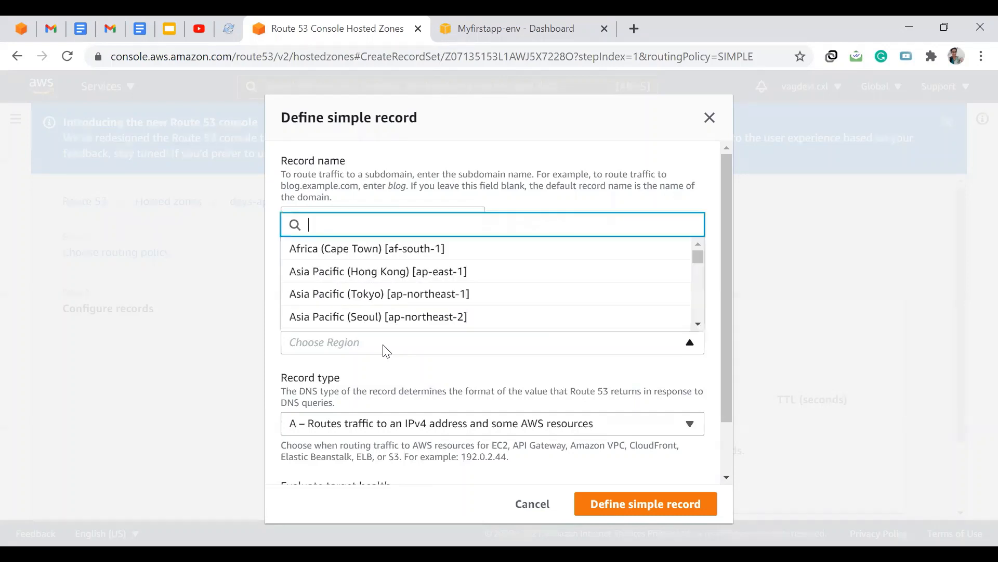
scroll(401, 311, "down", 1)
scroll(402, 310, "down", 1)
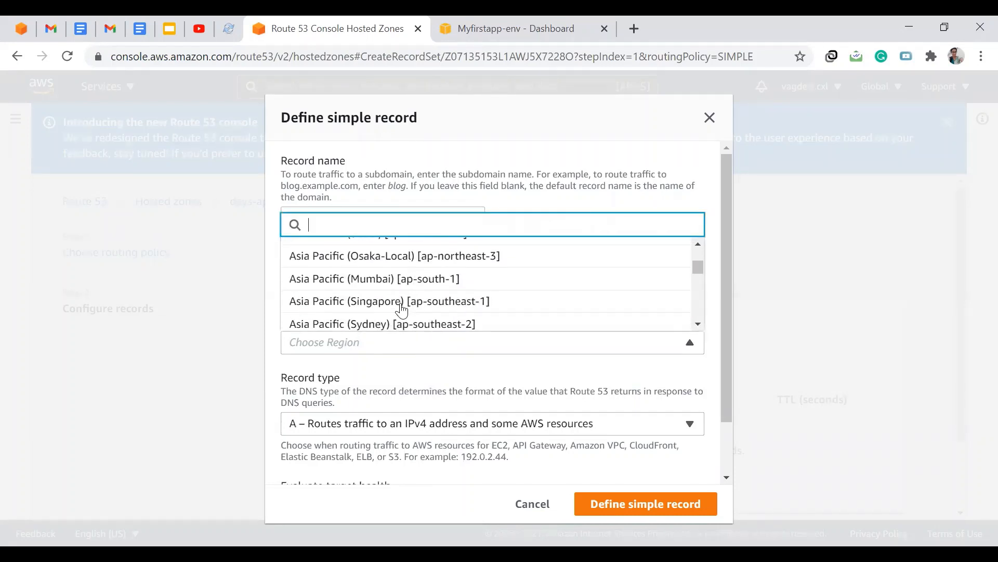
left_click(389, 279)
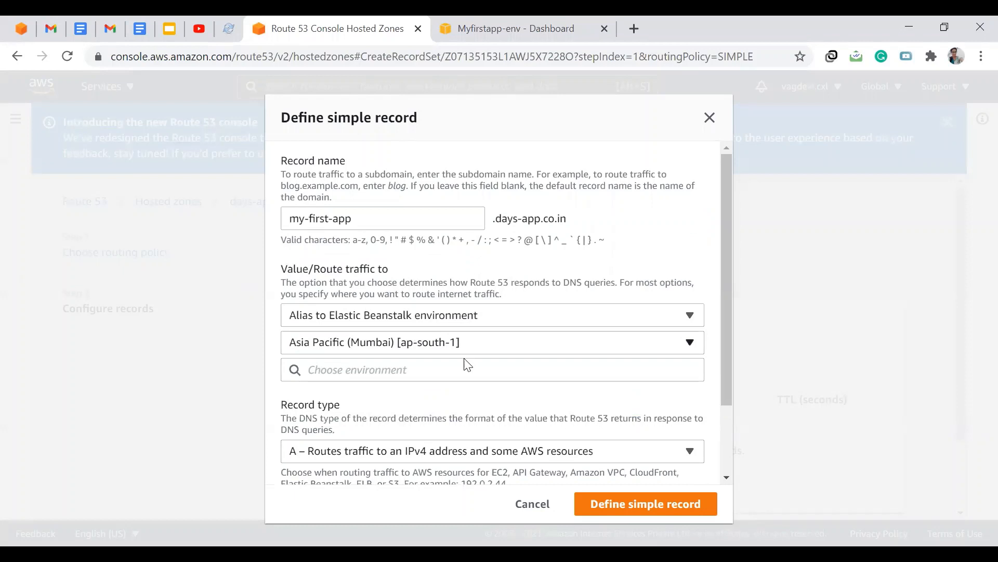
left_click(426, 378)
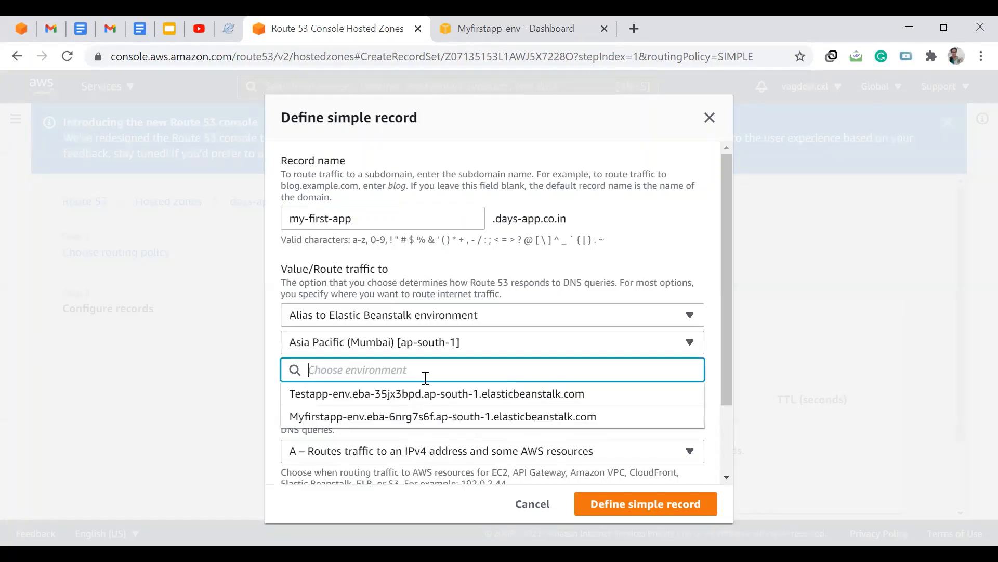
left_click(490, 420)
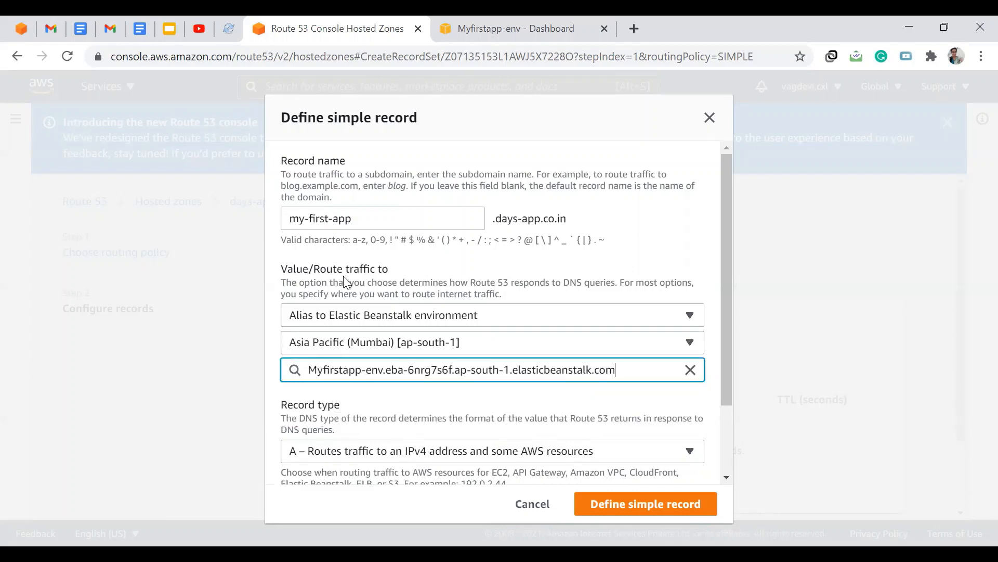
- Add the defined simple record and create the records in the days-app.co.in hosted zone
left_click(287, 219)
key("ctrl+a")
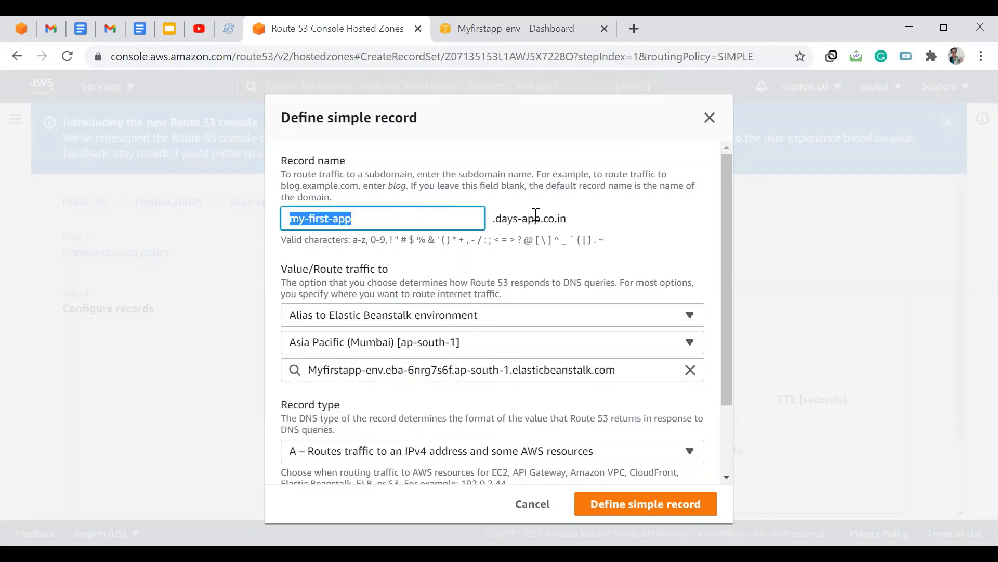
left_click(584, 224)
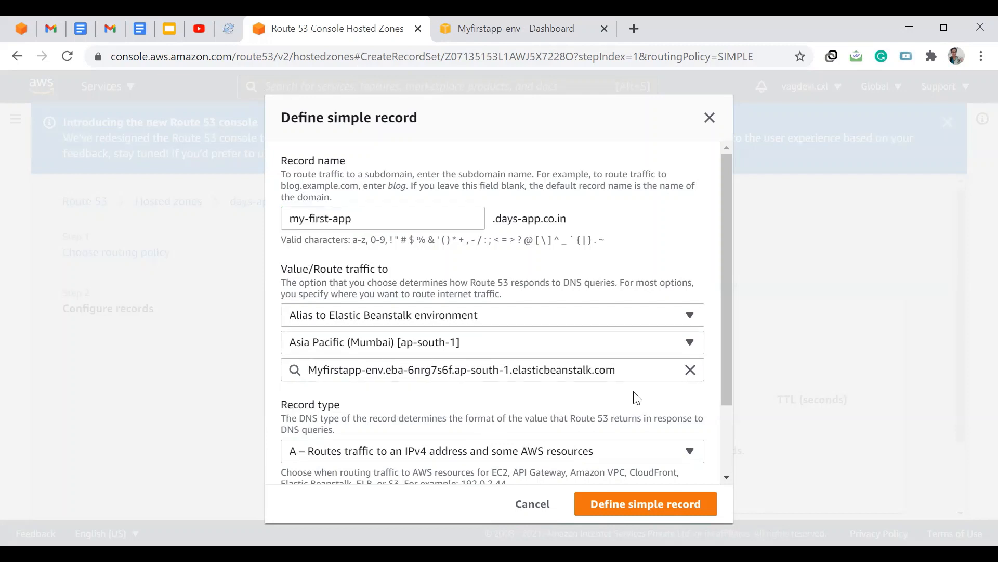
scroll(589, 377, "down", 2)
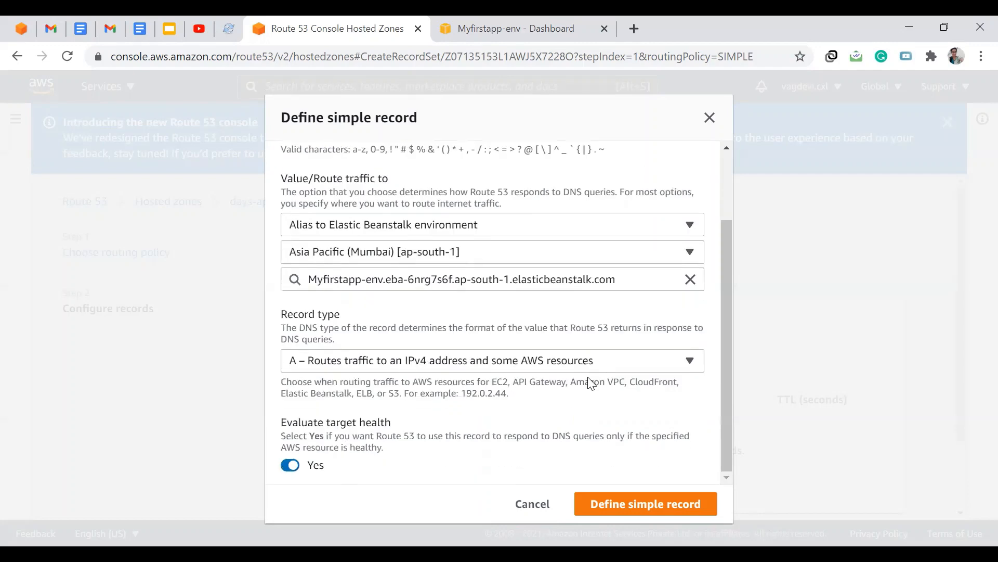
left_click(619, 513)
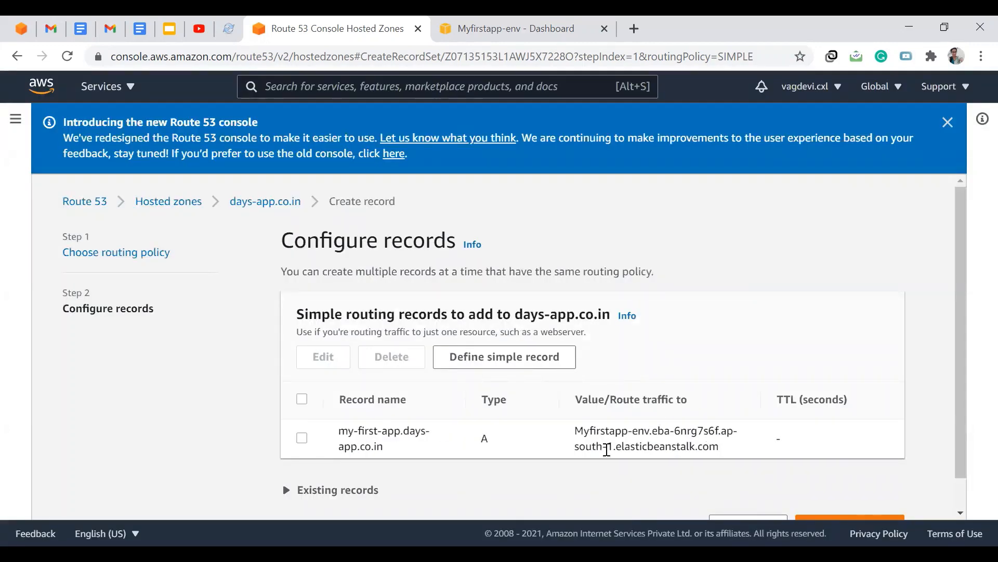
scroll(439, 463, "down", 1)
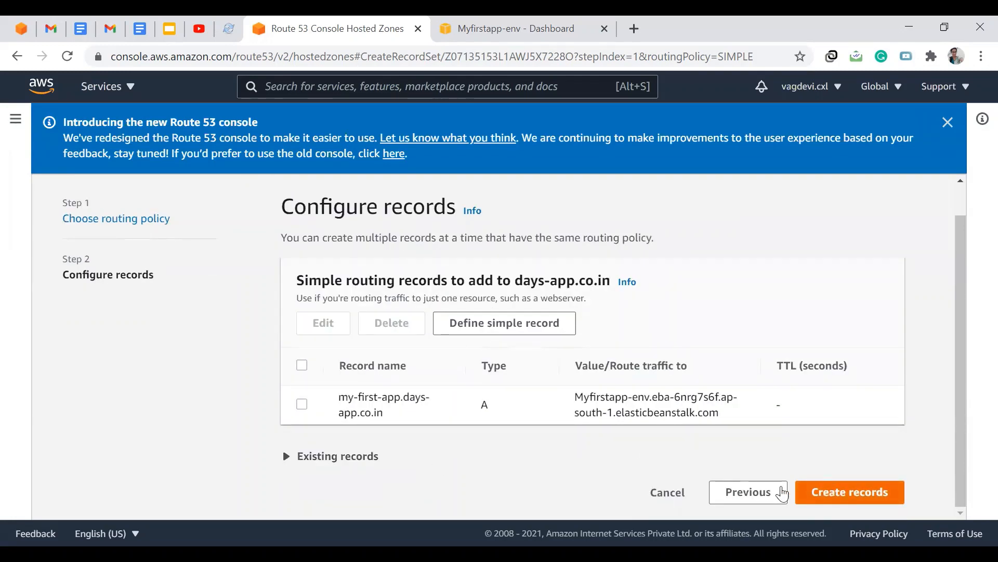
scroll(490, 462, "up", 1)
scroll(494, 346, "down", 1)
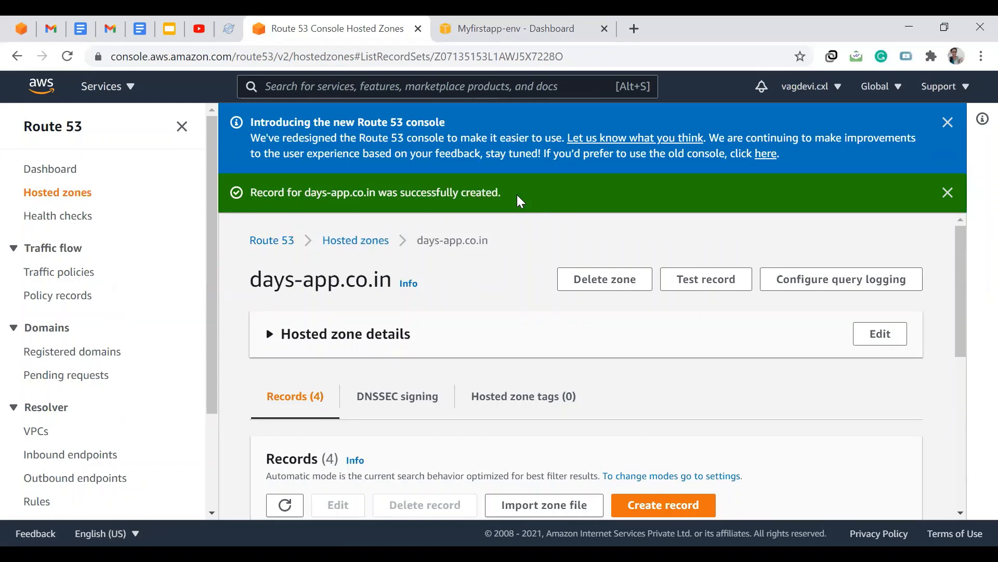
- Copy the my-first-app.days-app.co.in record name and open it in a new browser tab
scroll(455, 391, "down", 3)
scroll(455, 391, "down", 4)
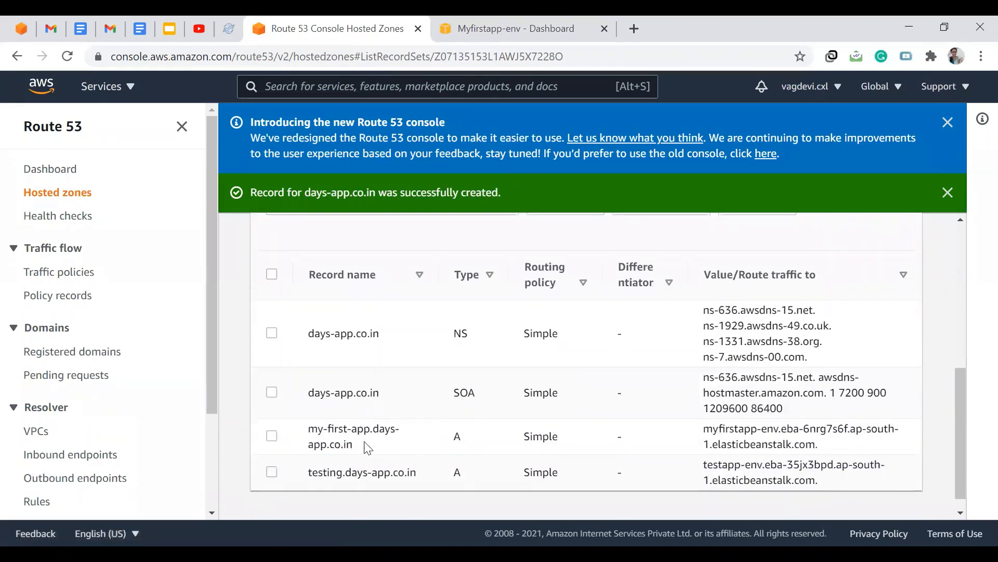
left_click_drag(365, 444, 304, 424)
left_click(303, 427)
scroll(414, 444, "up", 1)
left_click_drag(367, 479, 296, 468)
key("ctrl+c")
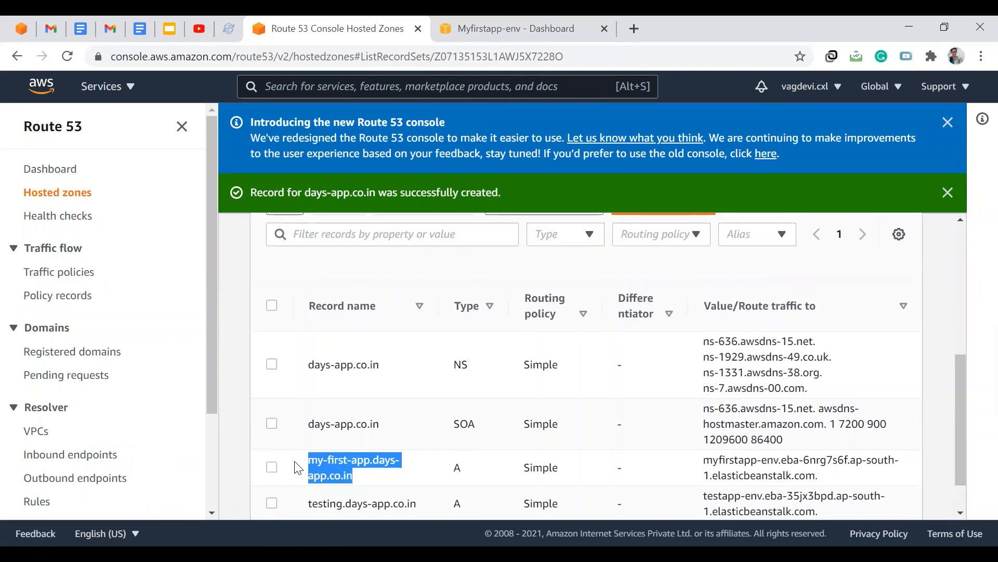
key("ctrl+t")
key("ctrl+v")
key("Return")
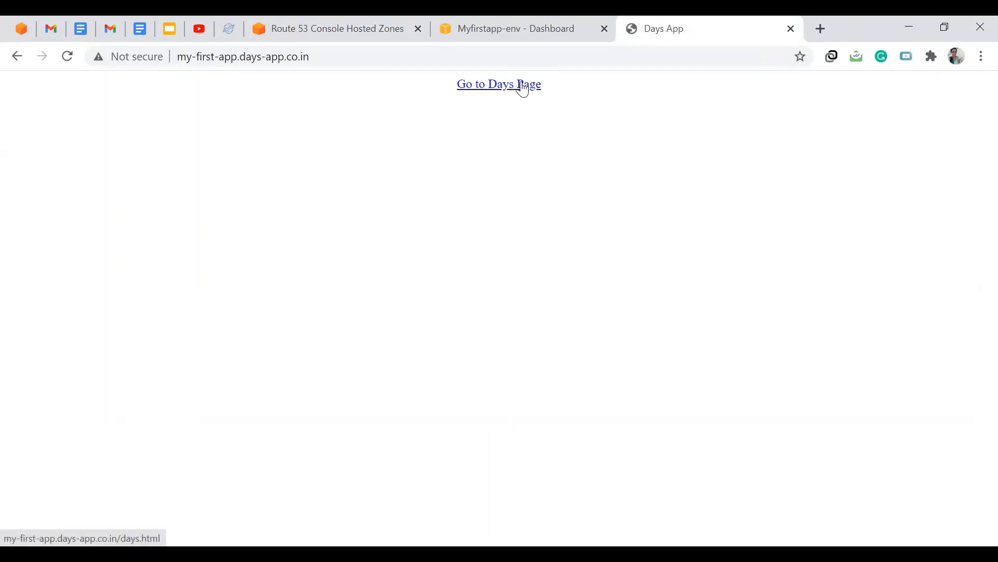
- Follow the Go to Days Page link on the subdomain site and inspect its connection security details
left_click(523, 90)
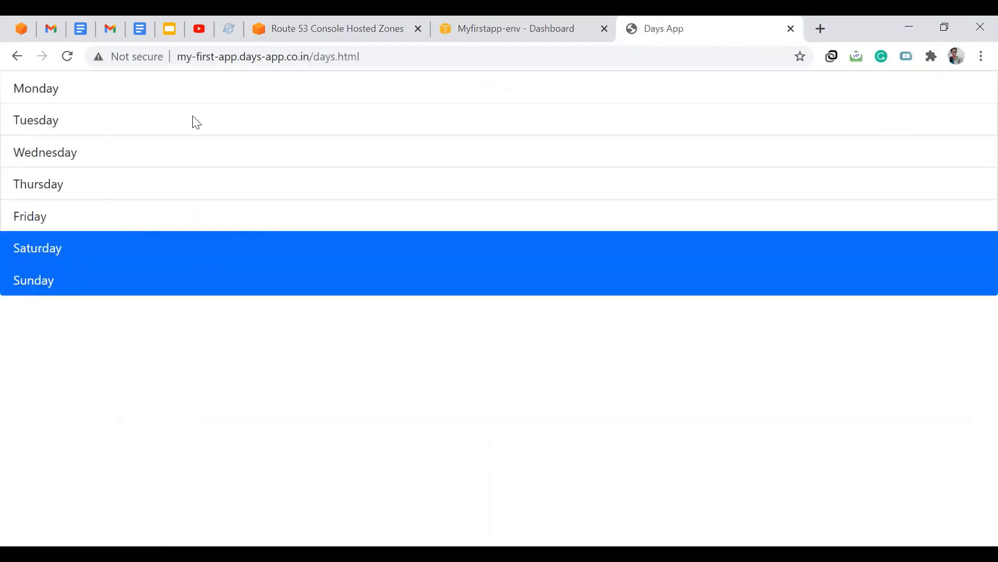
left_click(17, 56)
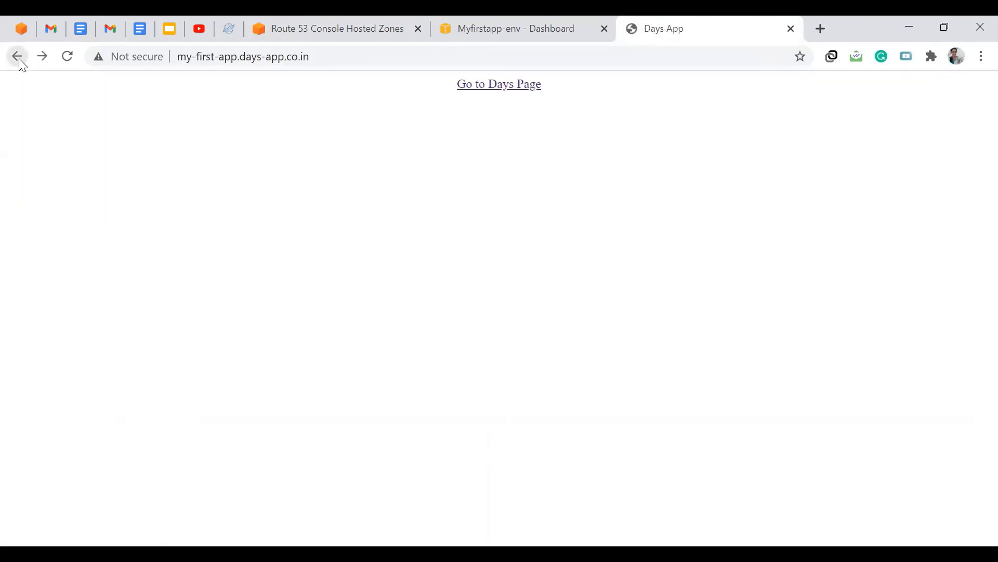
left_click_drag(373, 57, 163, 61)
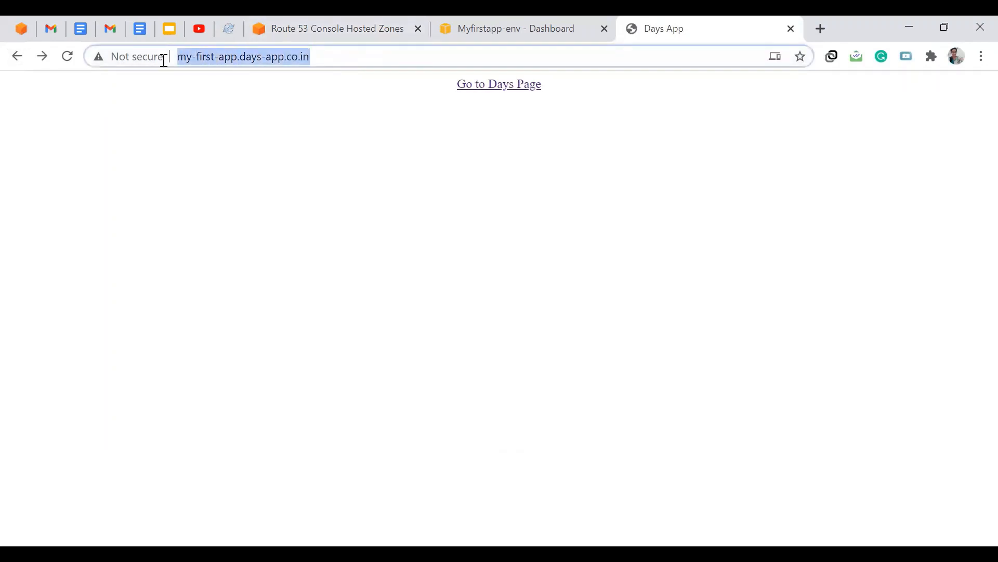
left_click(162, 60)
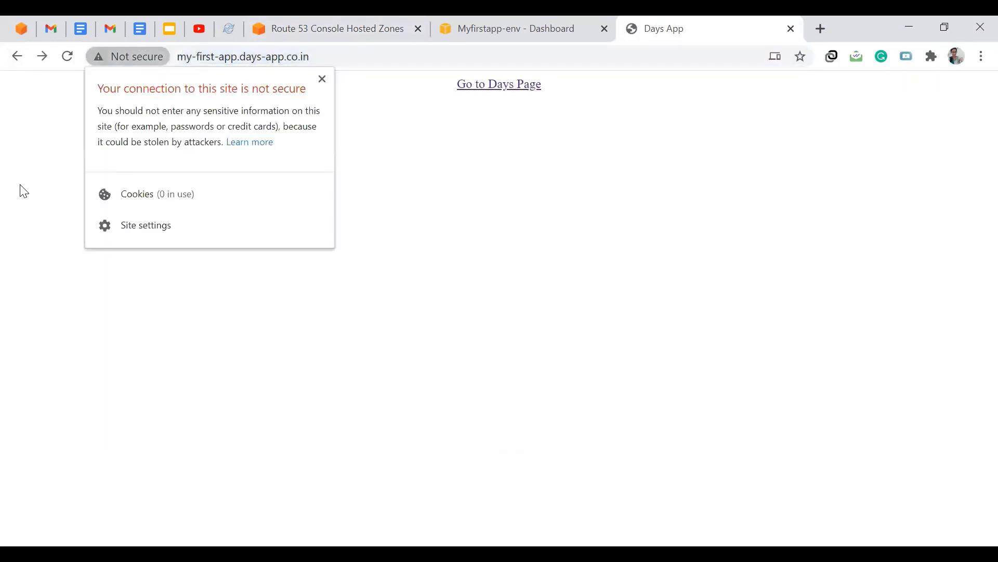
left_click(9, 194)
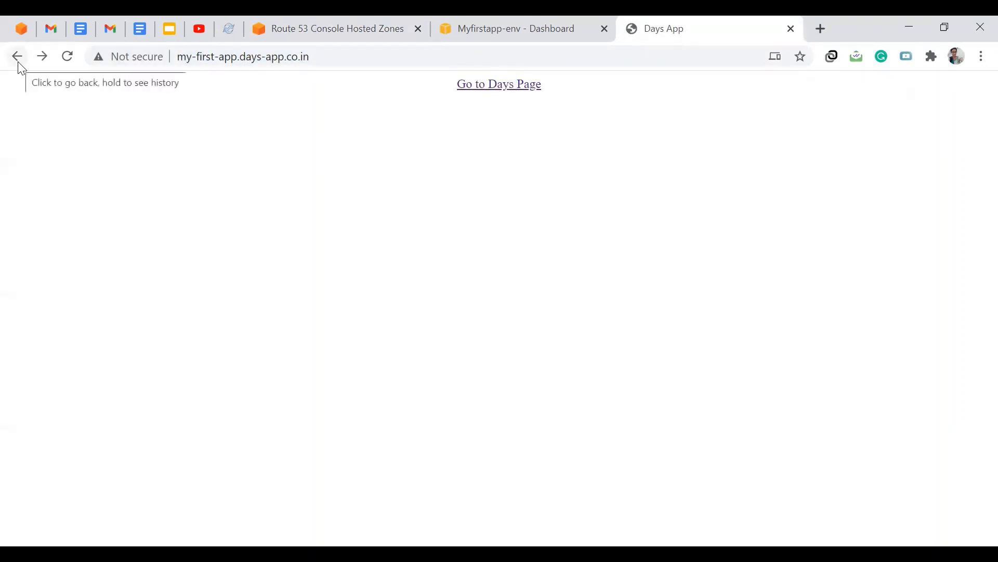
left_click(508, 89)
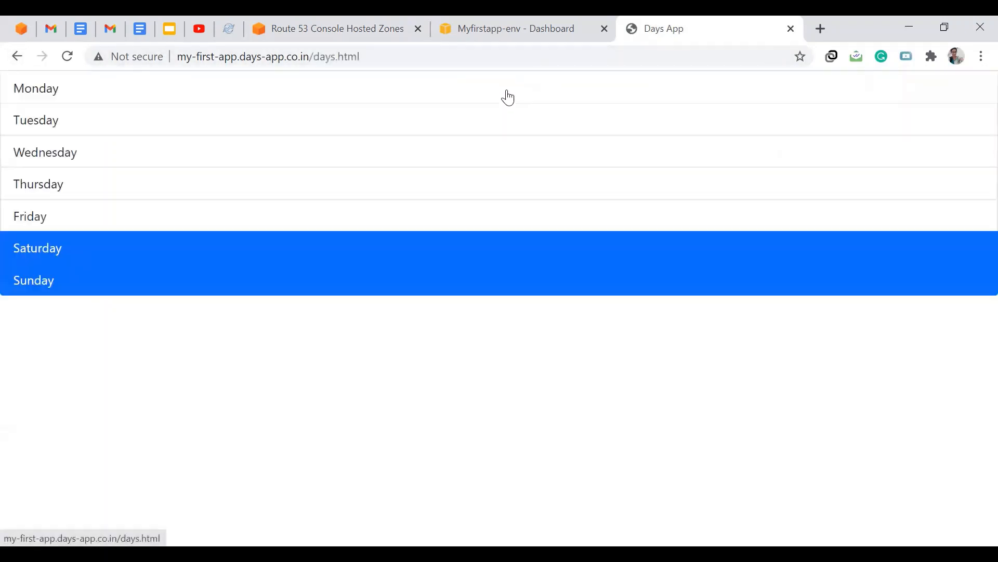
- Open the record's Elastic Beanstalk target URL in a new tab, follow its Go to Days Page link, and return to Route 53
left_click(569, 18)
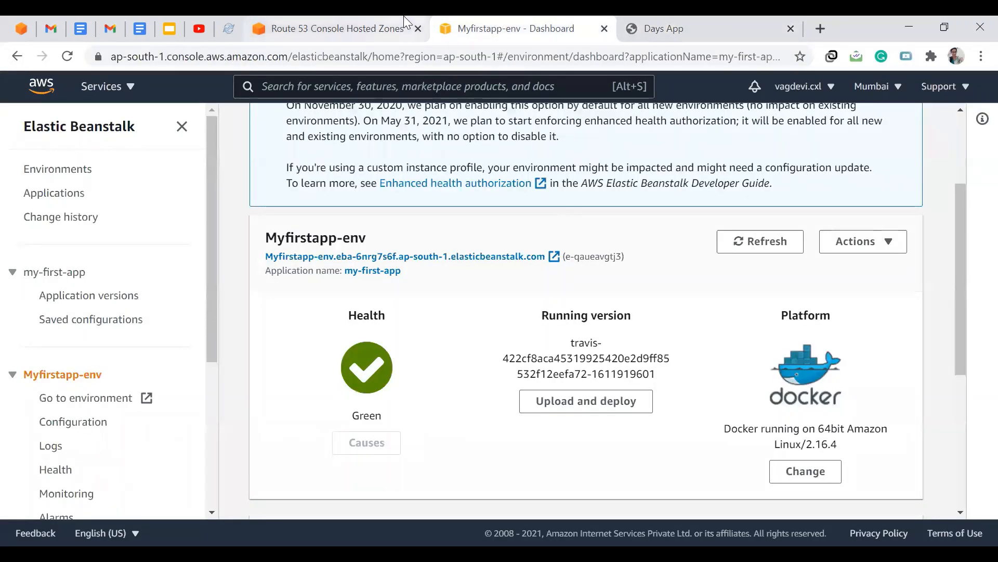
left_click(364, 30)
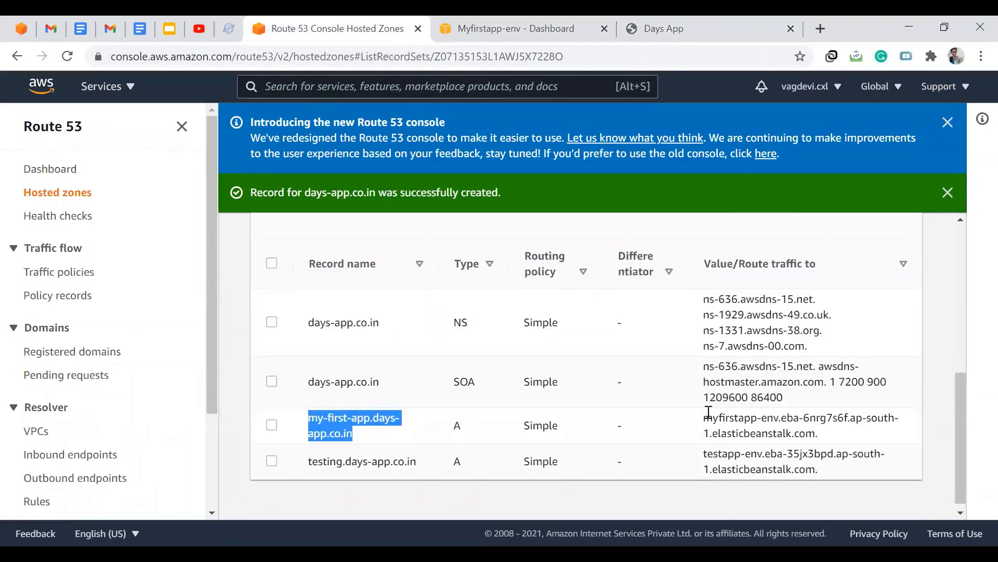
left_click_drag(704, 417, 815, 445)
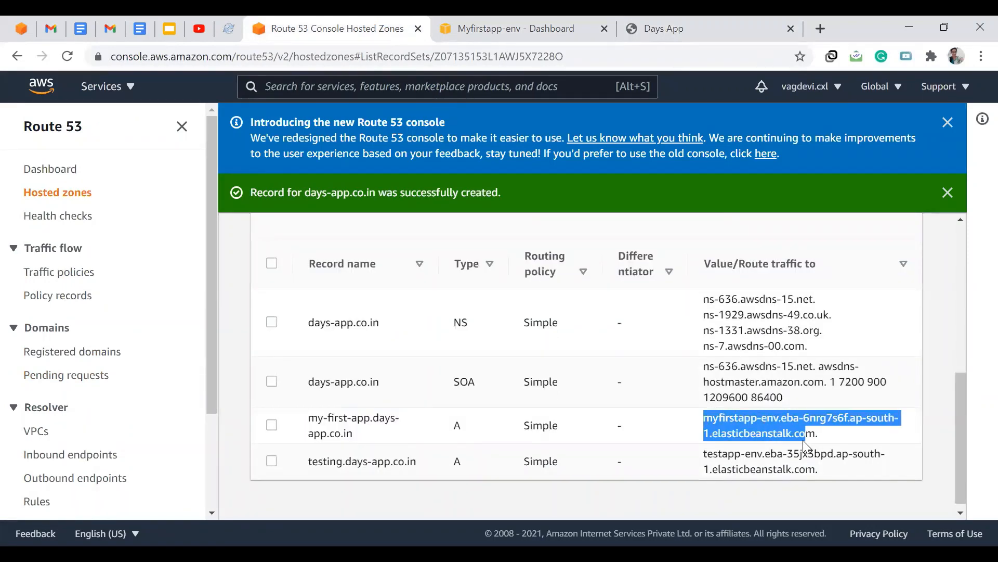
key("ctrl+c")
key("ctrl+t")
key("ctrl+v")
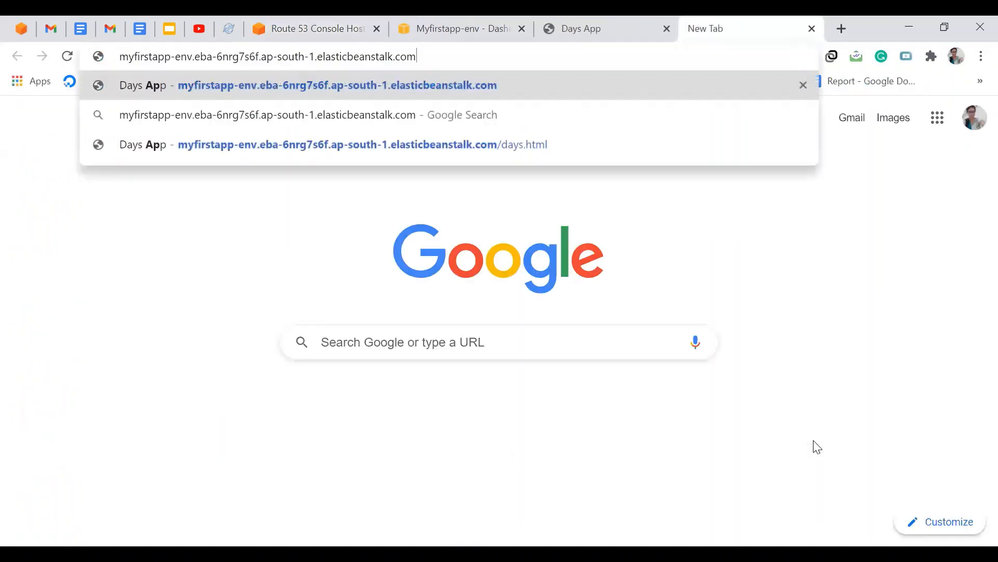
key("Return")
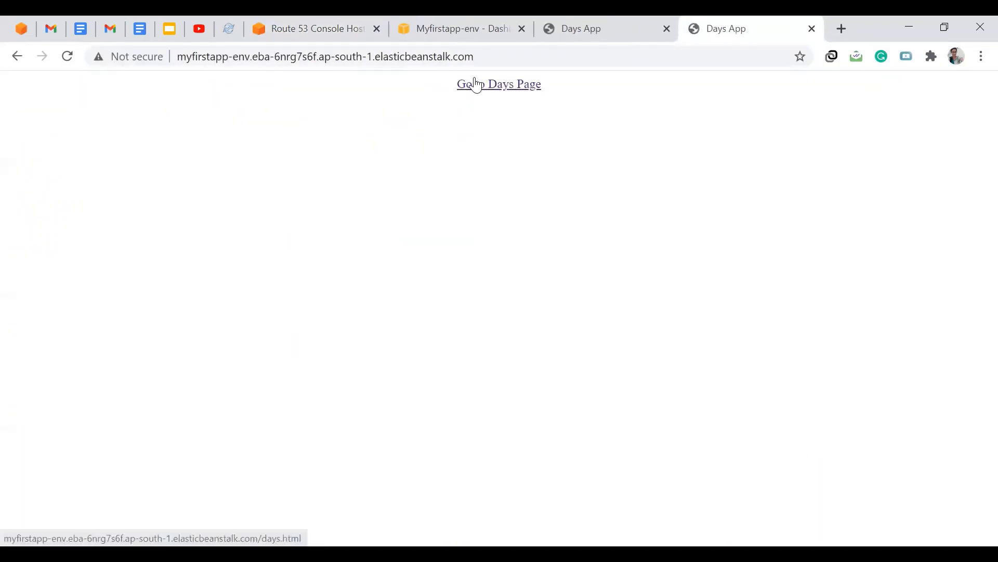
left_click(476, 85)
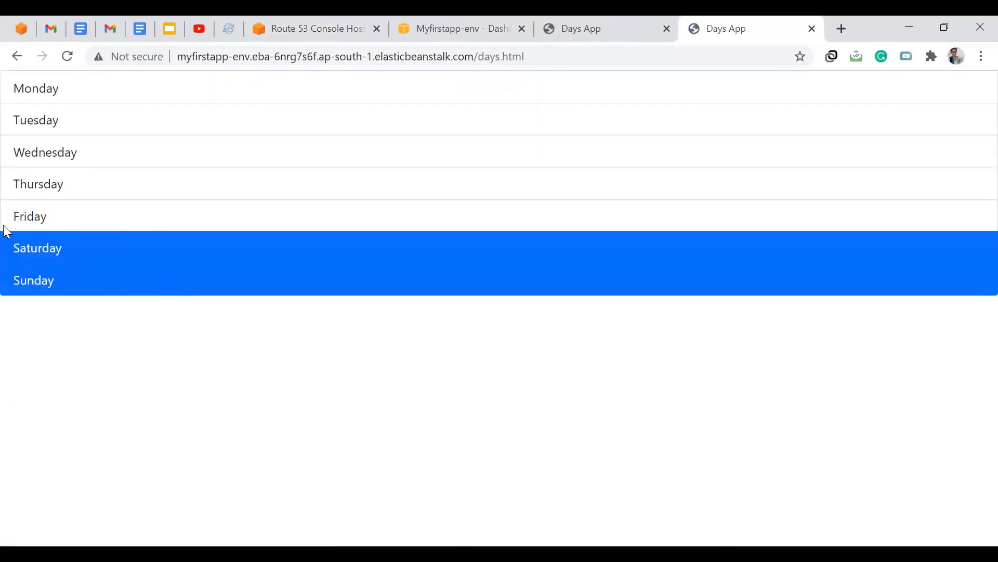
left_click(312, 29)
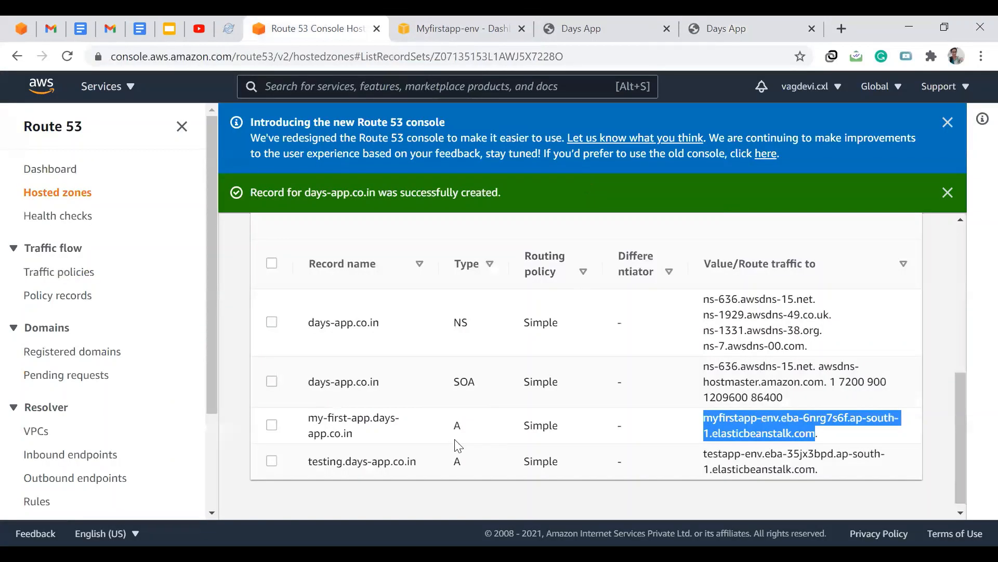
left_click(415, 462)
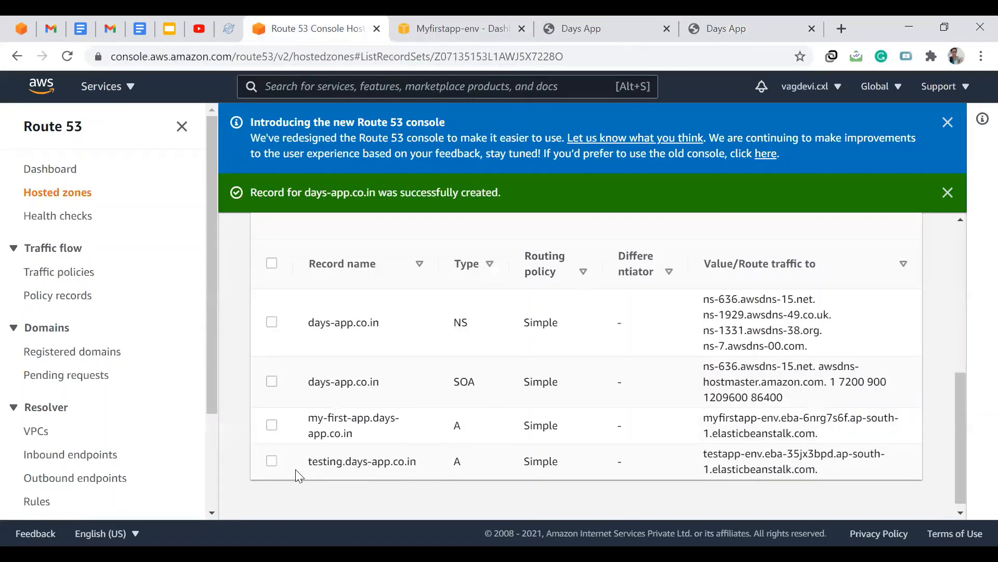